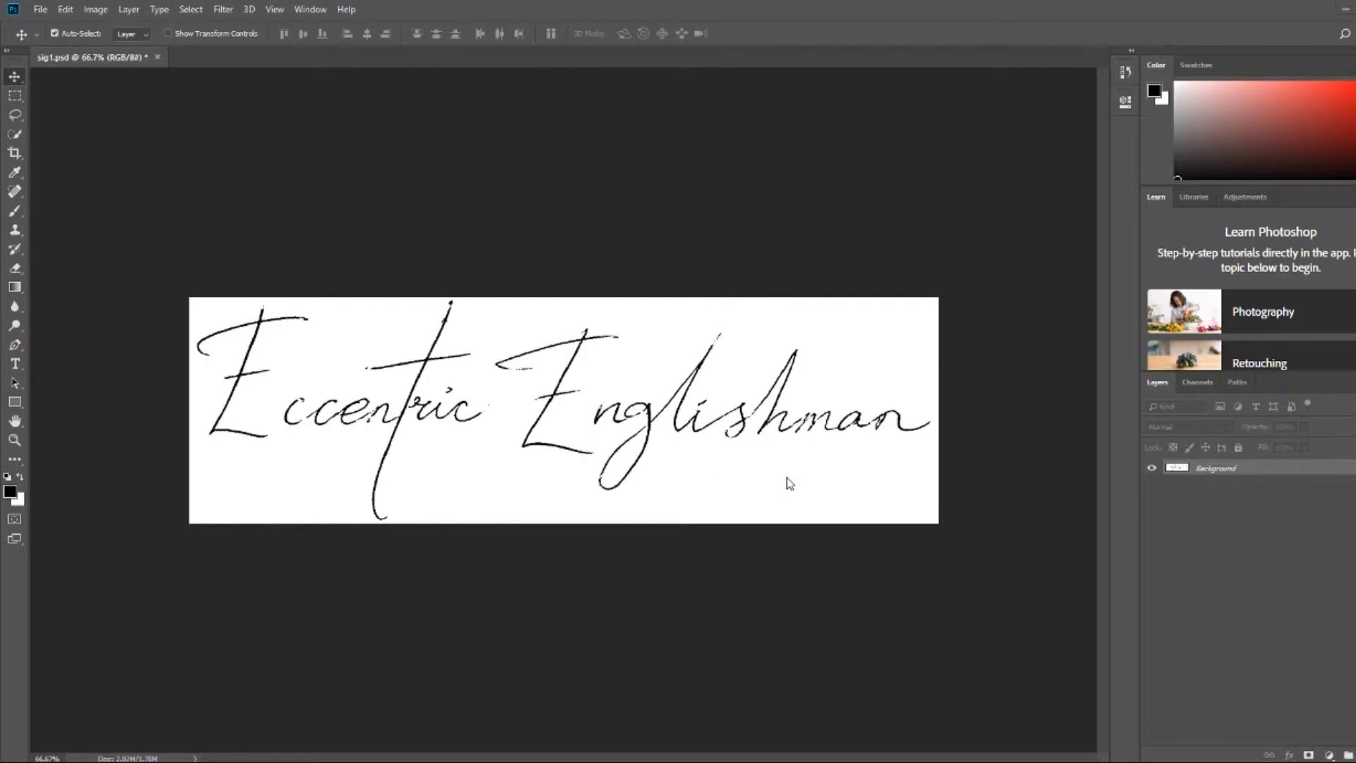
# Step: Add the text "eccentricenglishman.com" in black and position it beneath the word Englishman, fully inside the canvas
pyautogui.click(16, 366)
pyautogui.click(672, 463)
pyautogui.write('eccentricengli')
pyautogui.press('BackSpace')
pyautogui.write('shman.com')
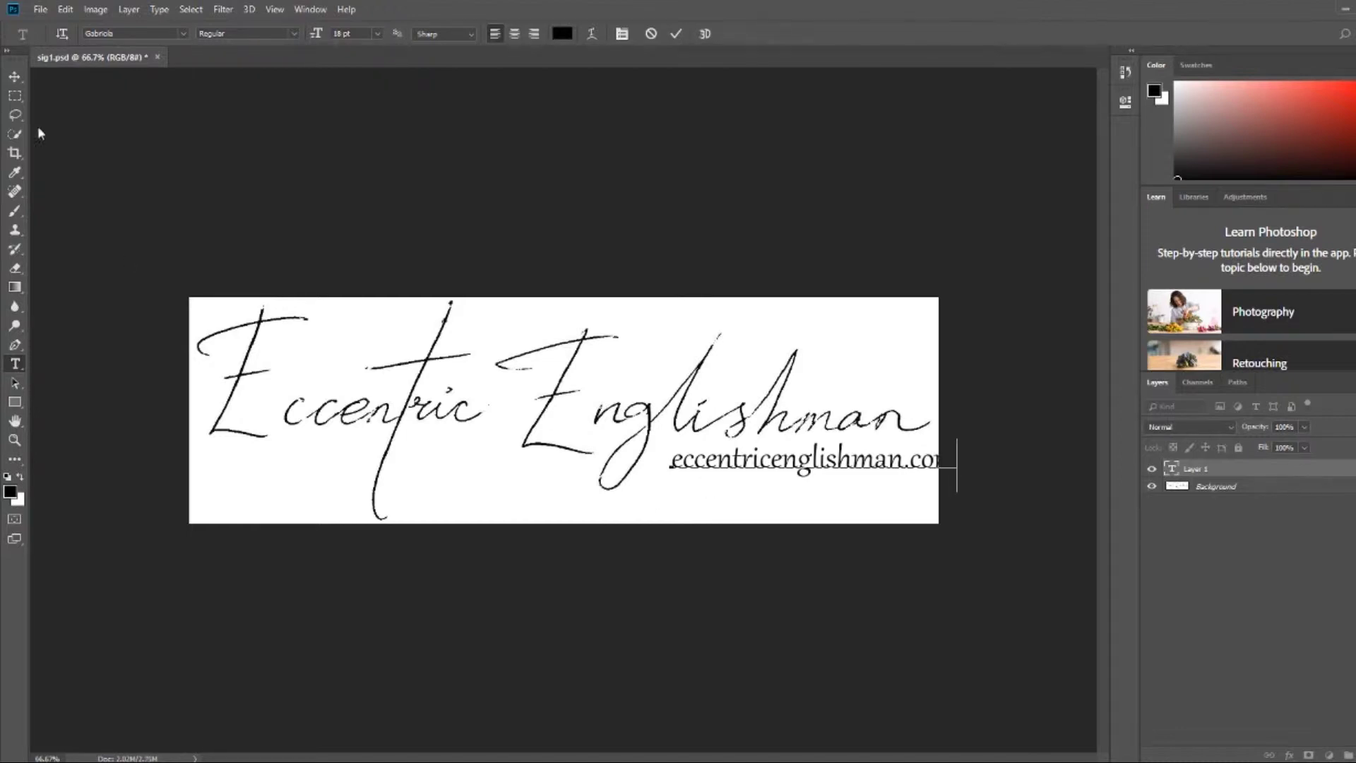
pyautogui.click(14, 76)
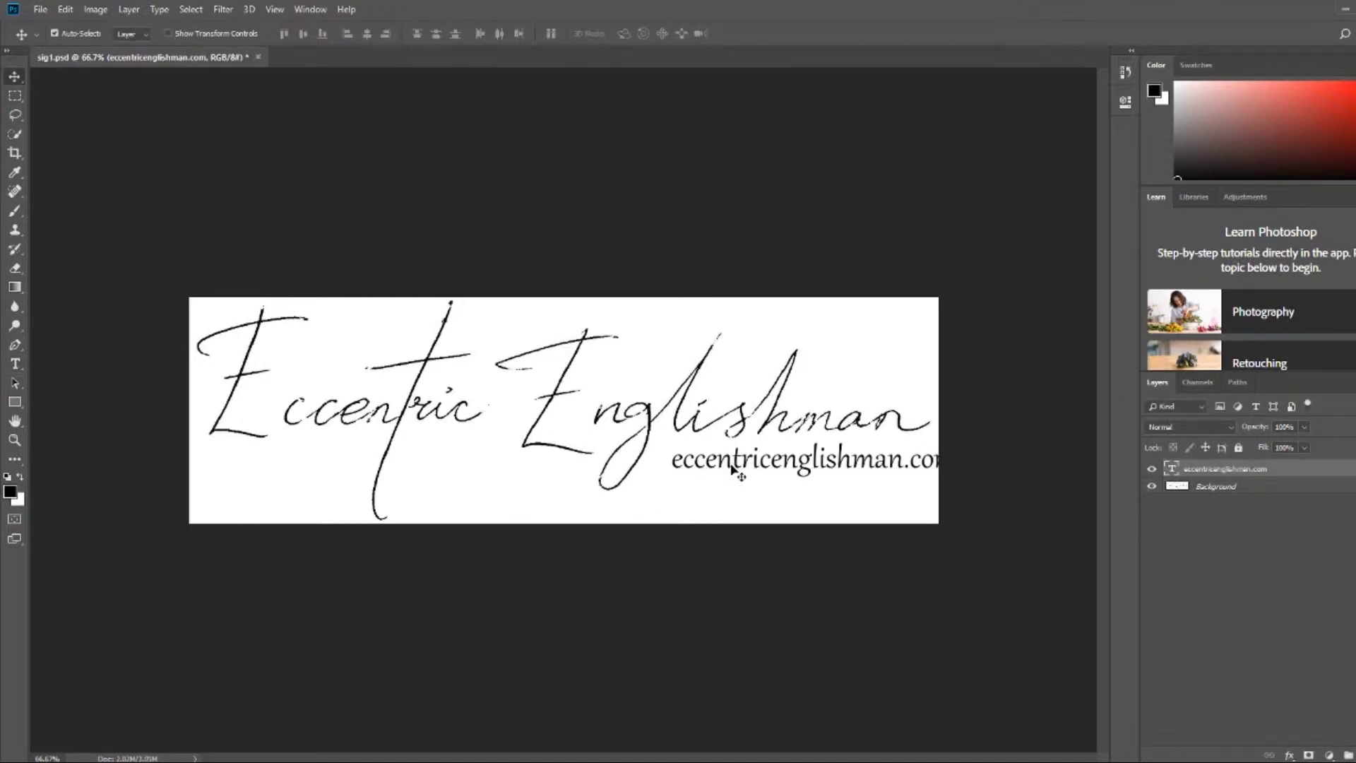
pyautogui.moveTo(733, 464); pyautogui.dragTo(706, 482)
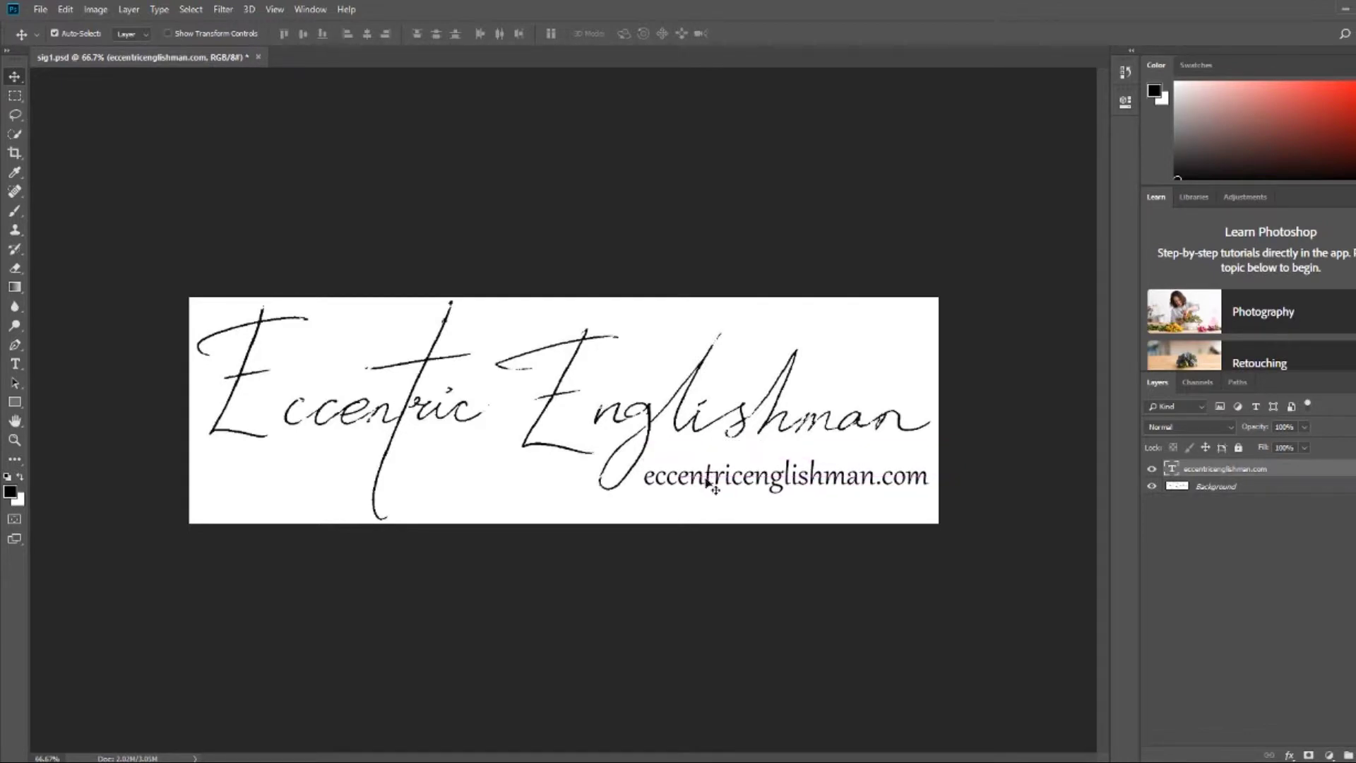
# Step: Save the signature with its website text as a JPEG named "sig1 white" in the sig folder
pyautogui.click(41, 10)
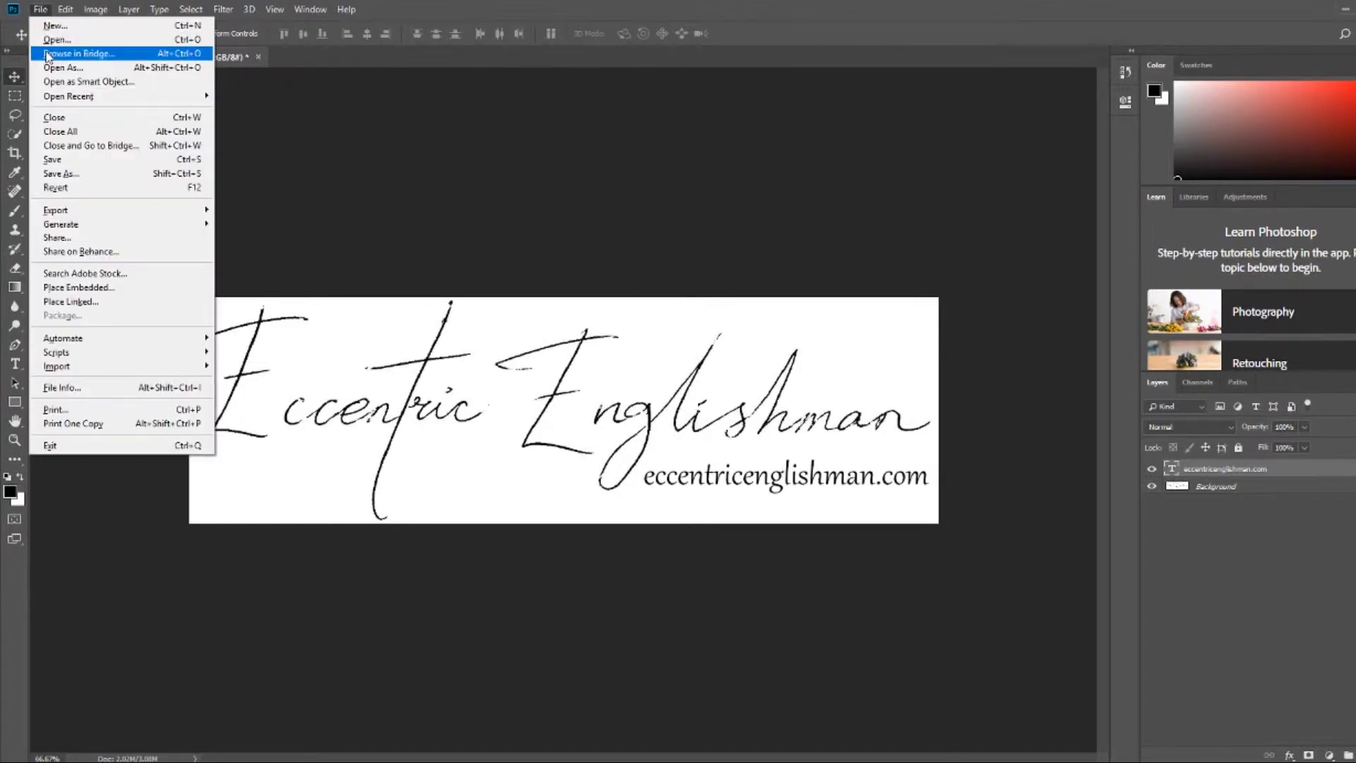
pyautogui.click(60, 174)
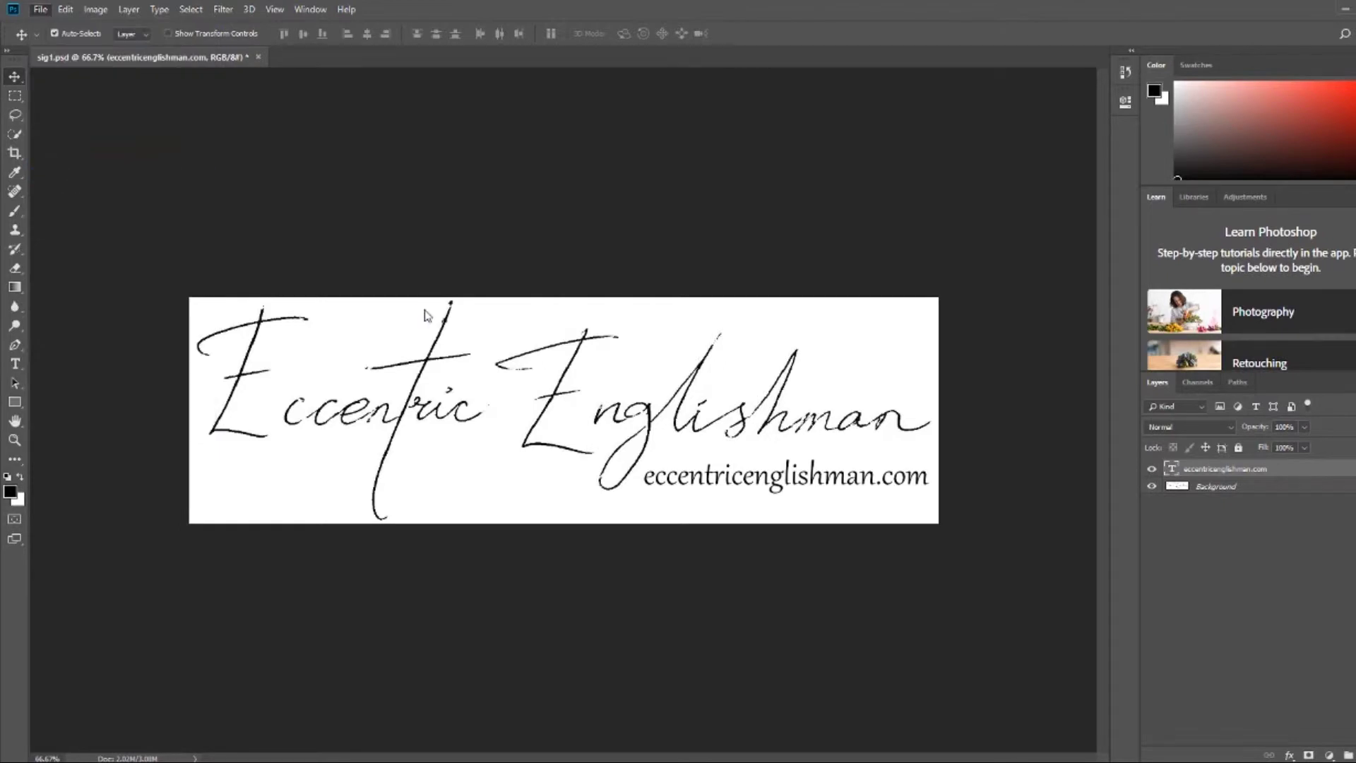
pyautogui.click(499, 297)
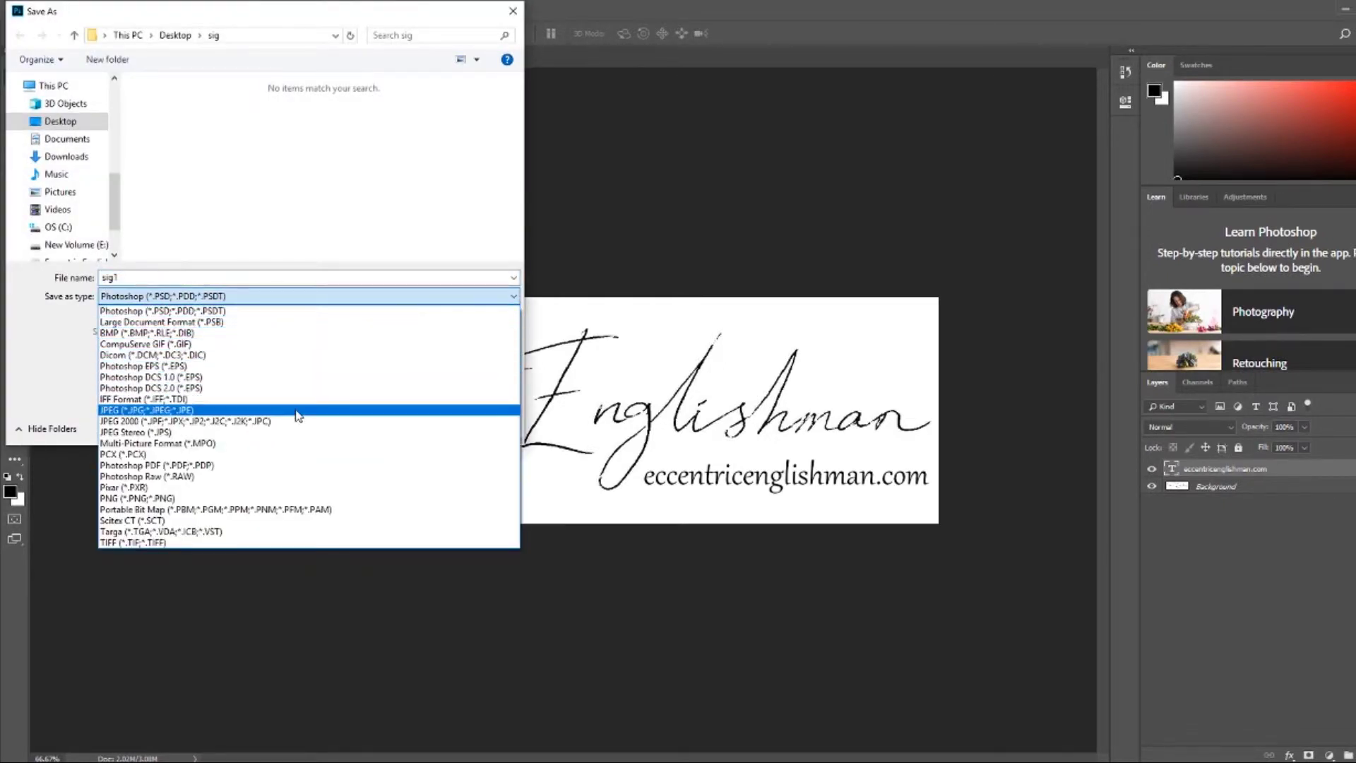
pyautogui.click(381, 411)
pyautogui.doubleClick(129, 279)
pyautogui.click(129, 278)
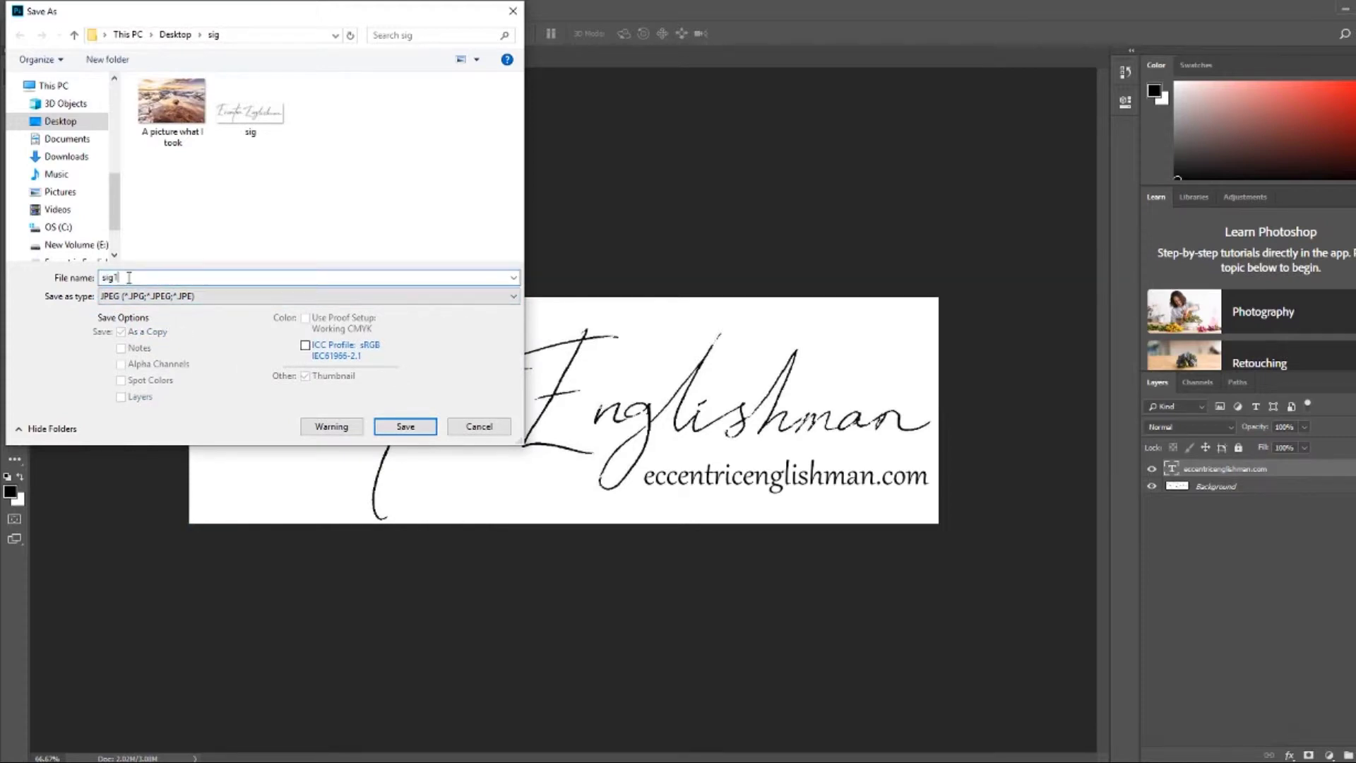
pyautogui.write('white')
pyautogui.click(405, 428)
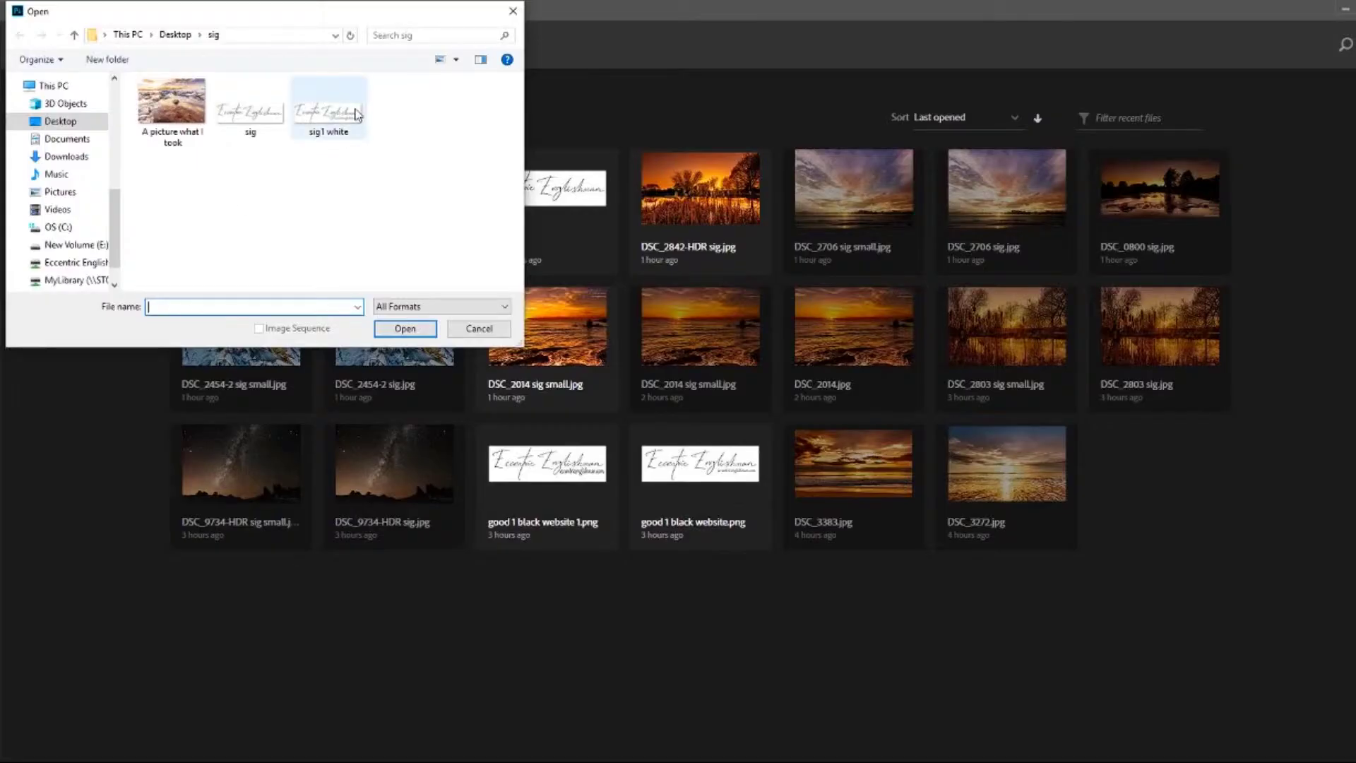
# Step: Open the sig1 white image and invert its colours
pyautogui.click(355, 113)
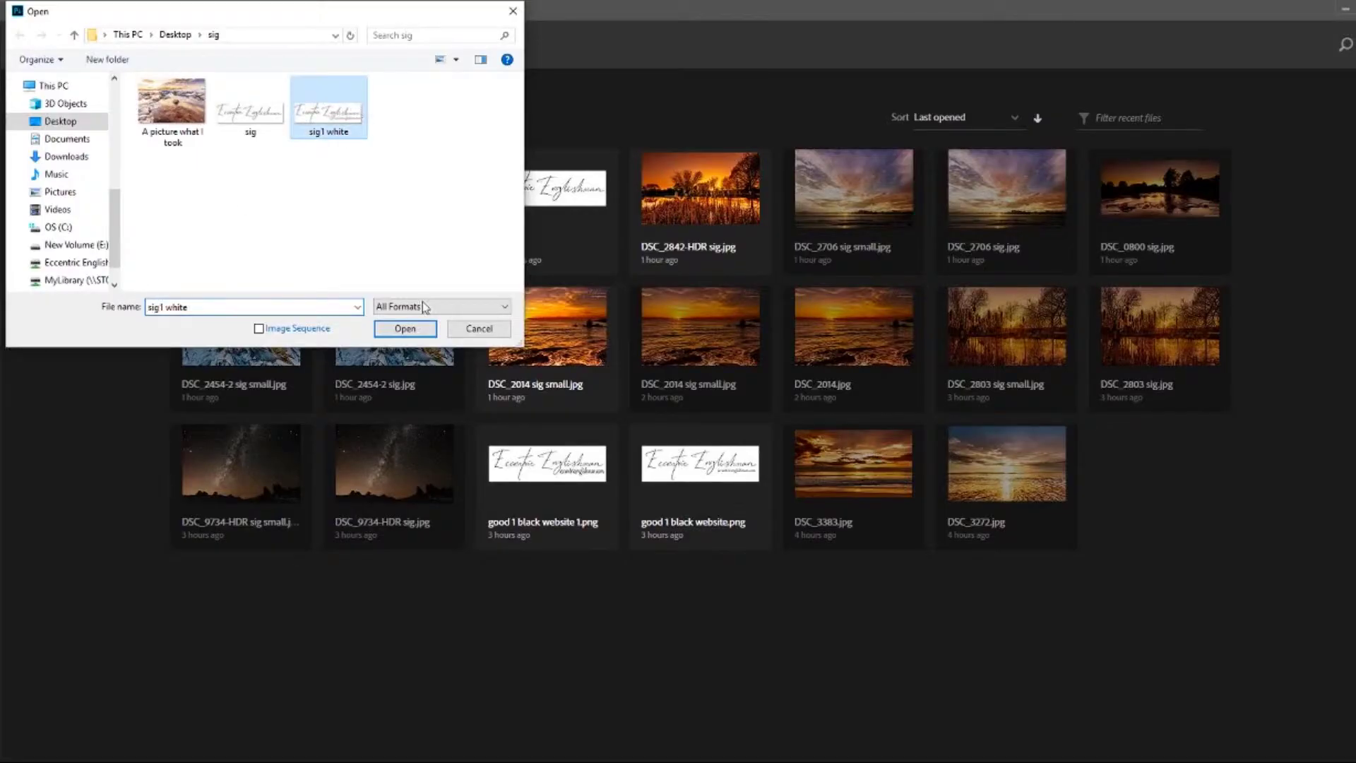
pyautogui.click(413, 331)
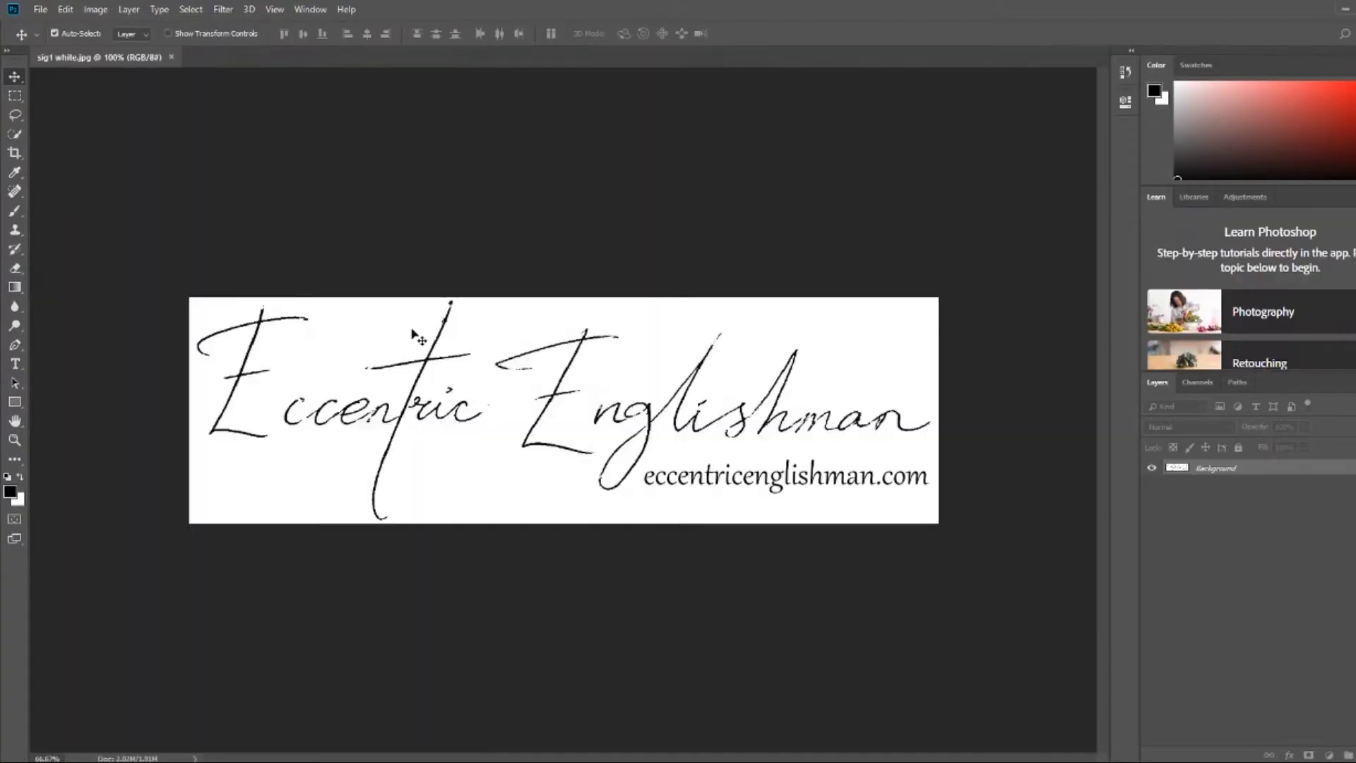
pyautogui.click(95, 11)
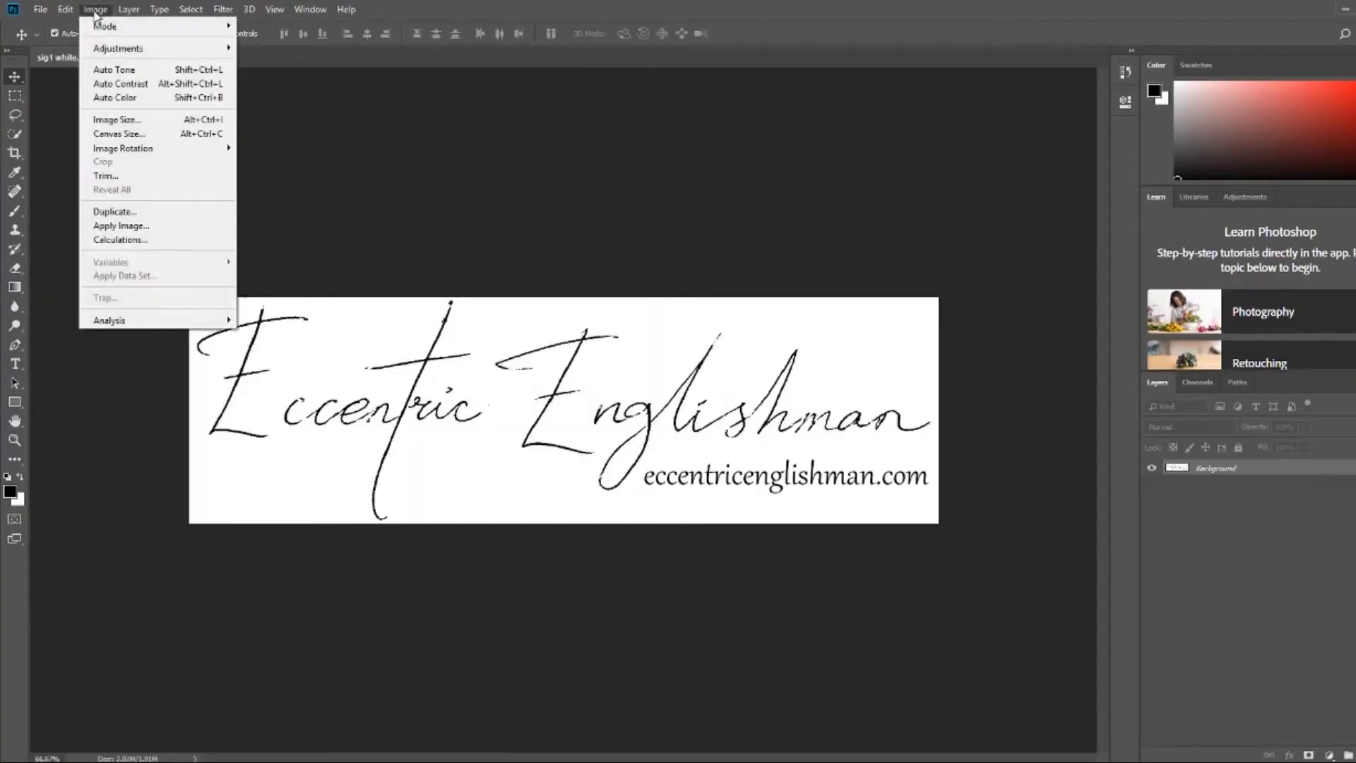
pyautogui.moveTo(117, 51)
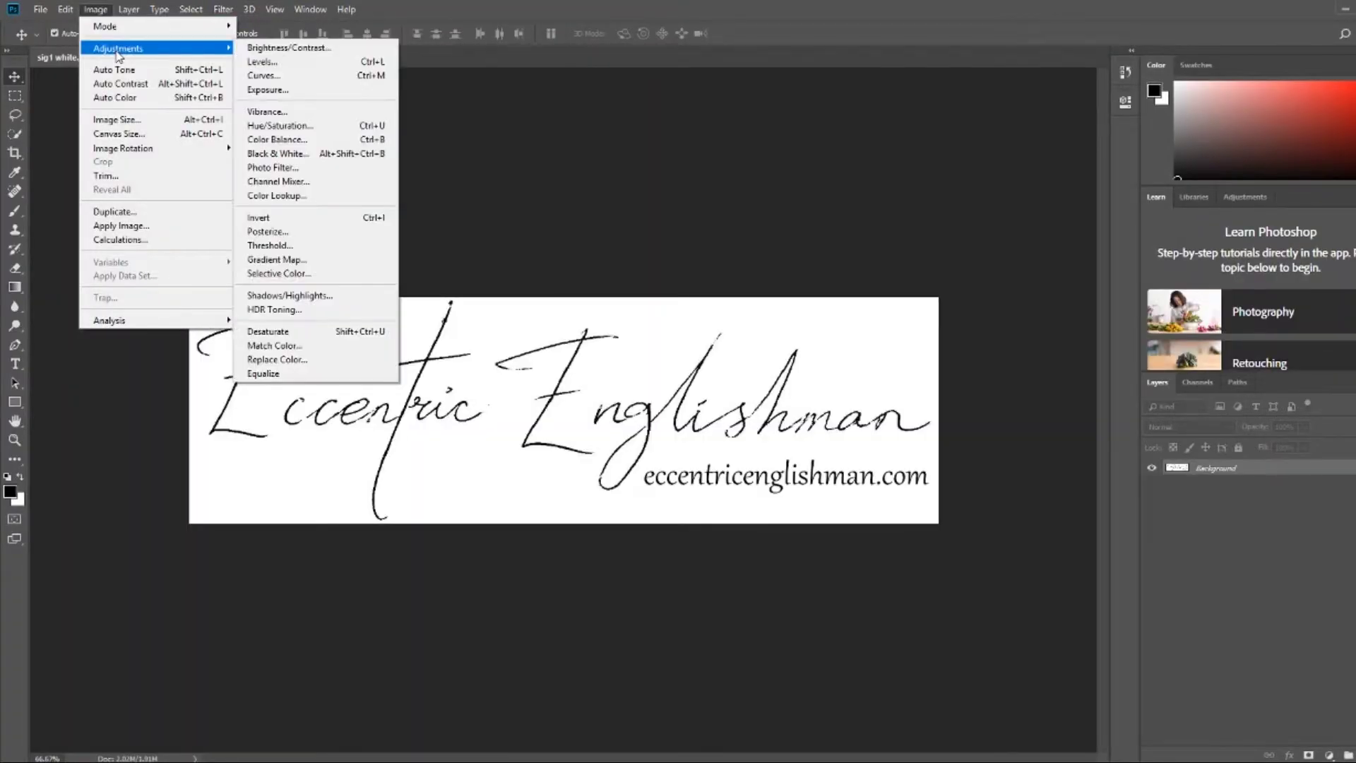
pyautogui.click(314, 217)
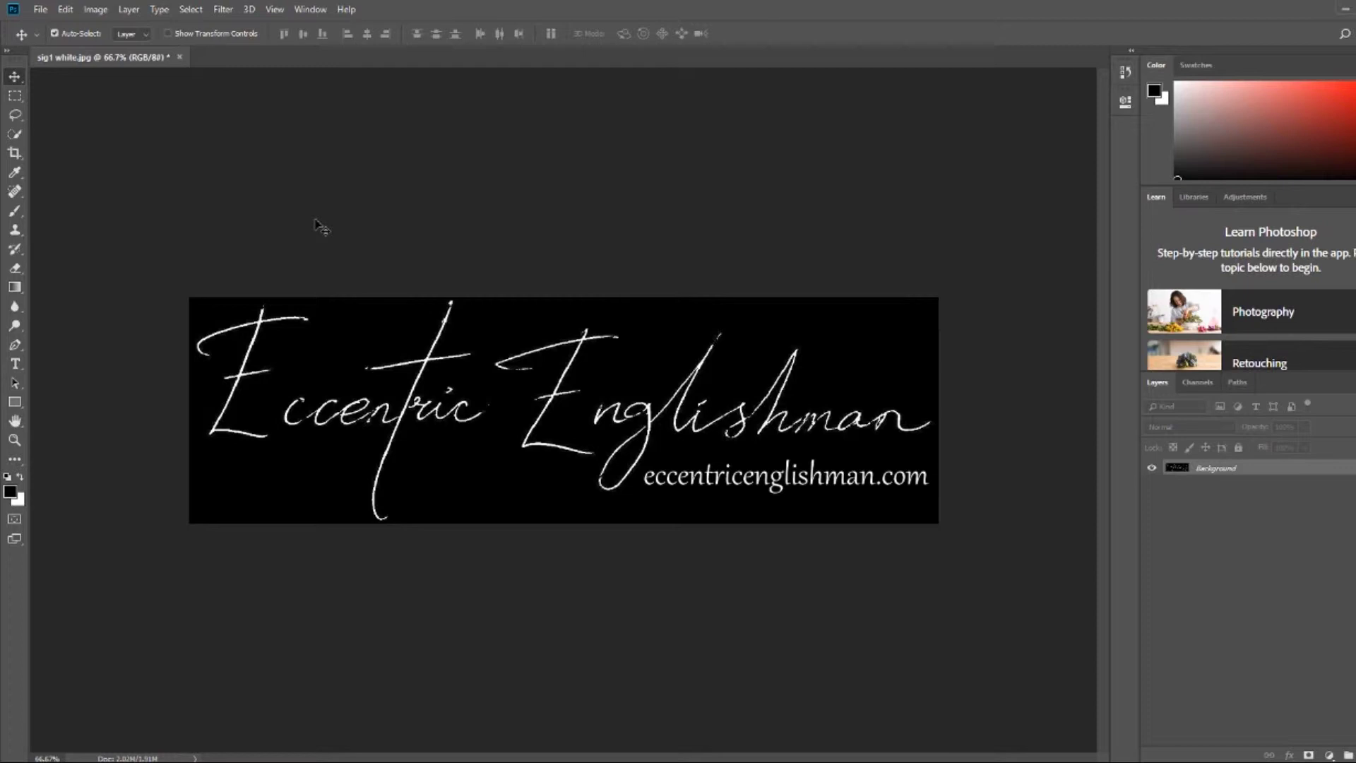
# Step: Save the inverted signature as a separate JPEG named "sig1 black", accepting the JPEG options
pyautogui.click(42, 12)
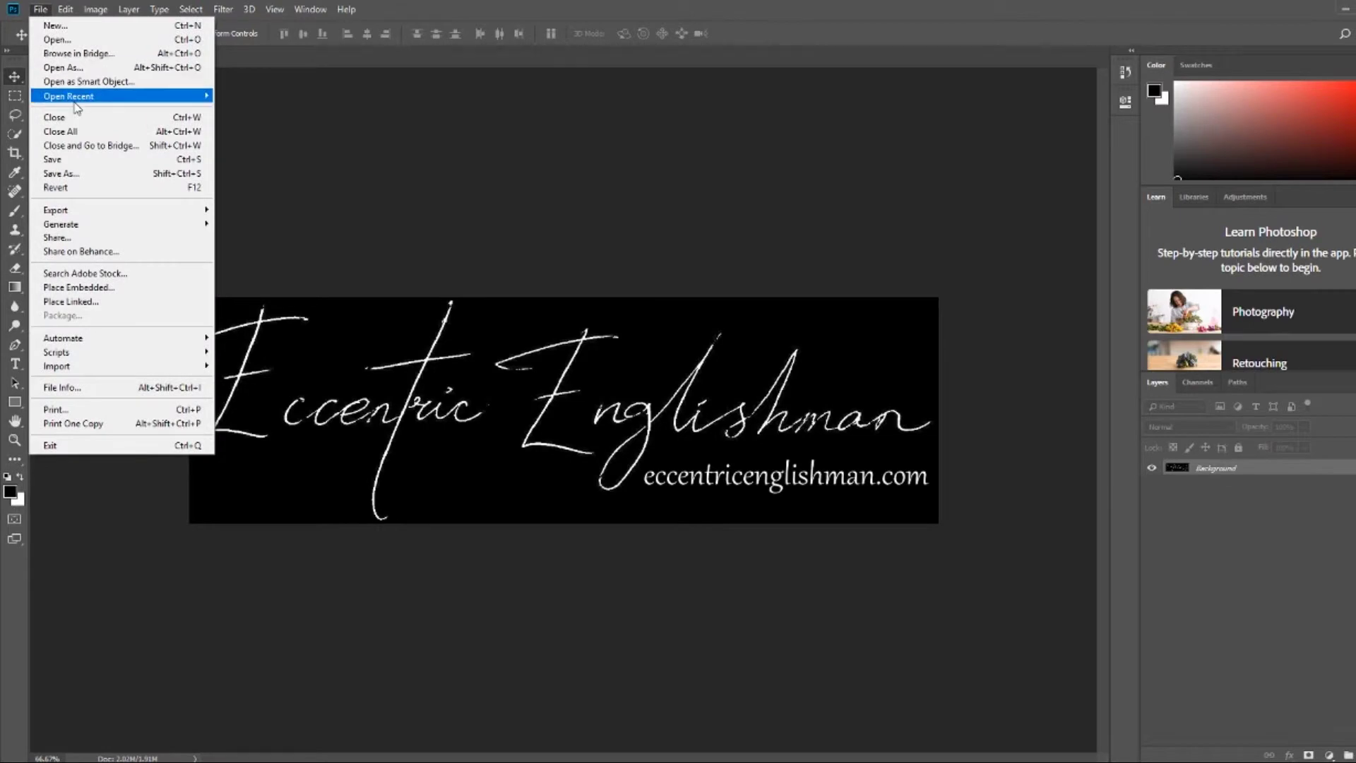
pyautogui.click(61, 173)
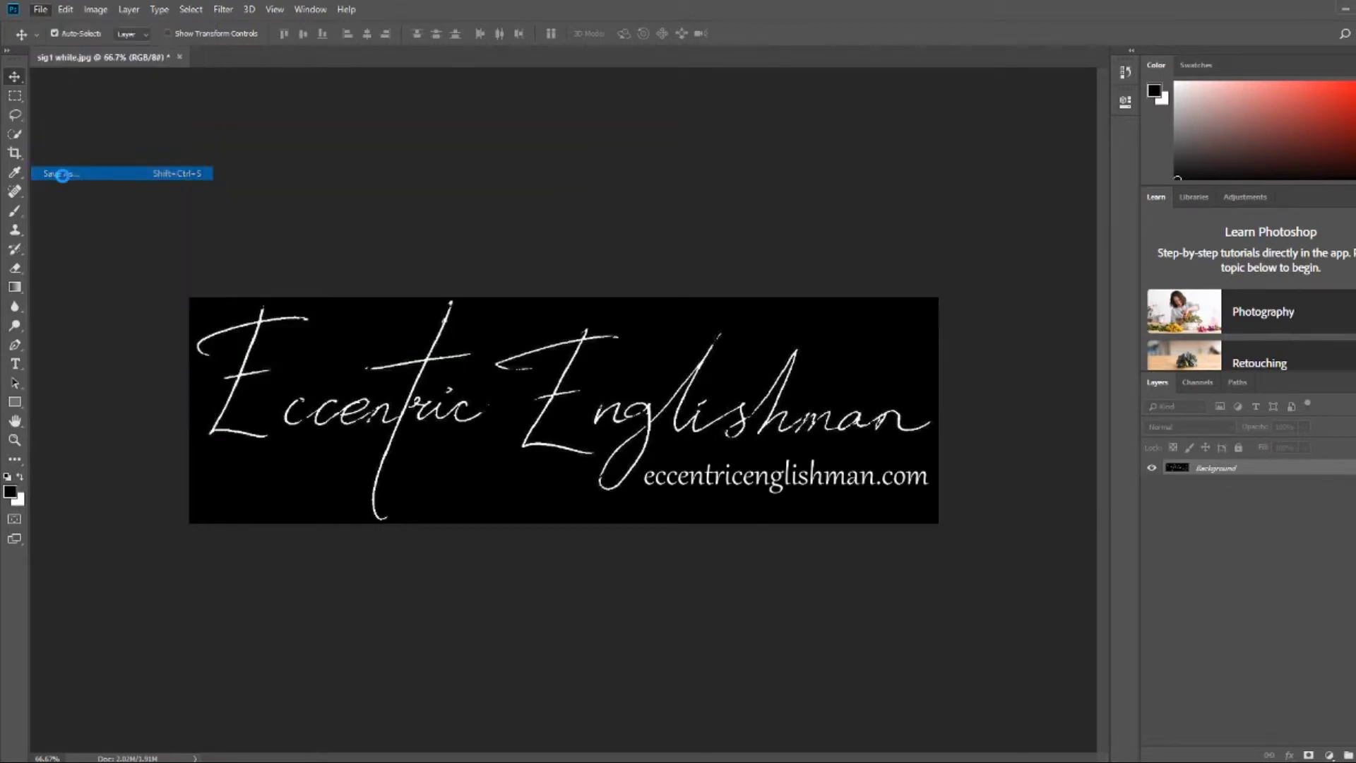
pyautogui.click(181, 281)
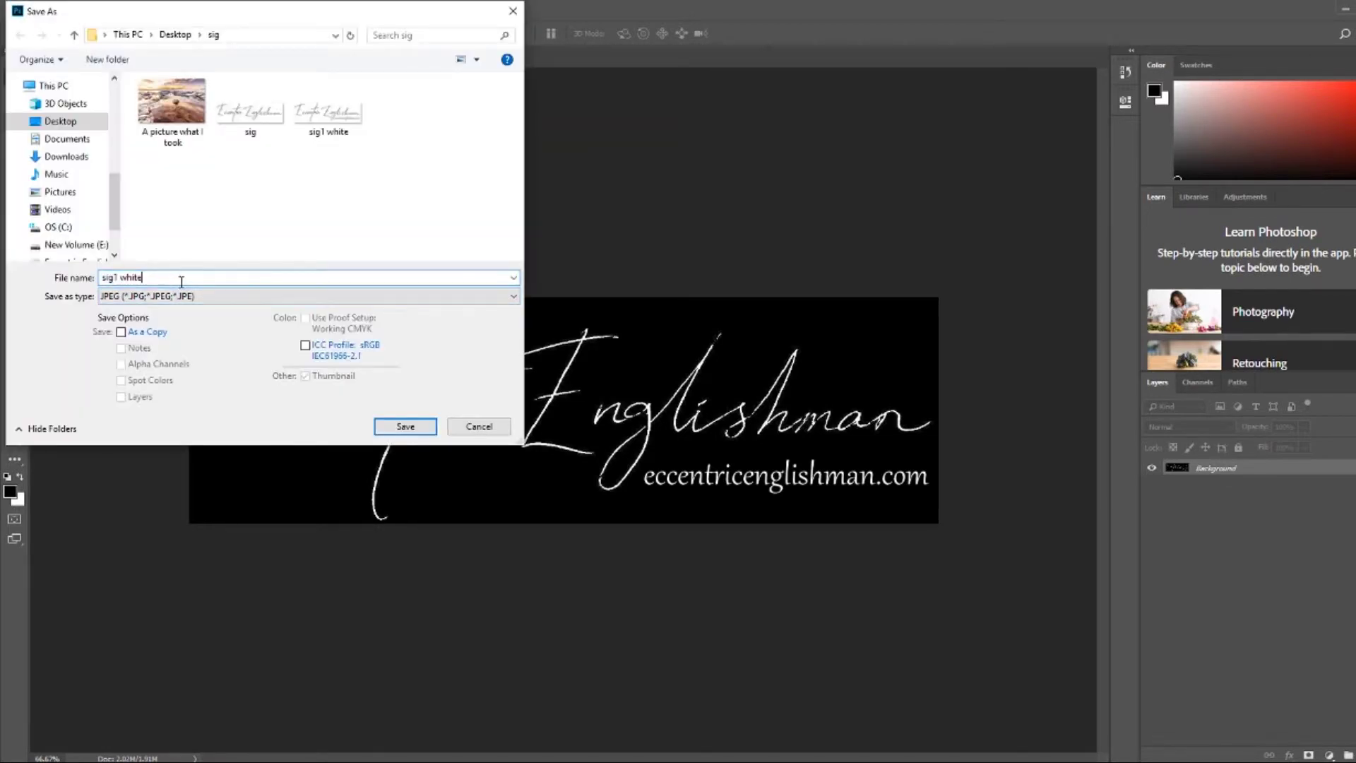
pyautogui.press('BackSpace')
pyautogui.press('BackSpace')
pyautogui.press('BackSpace')
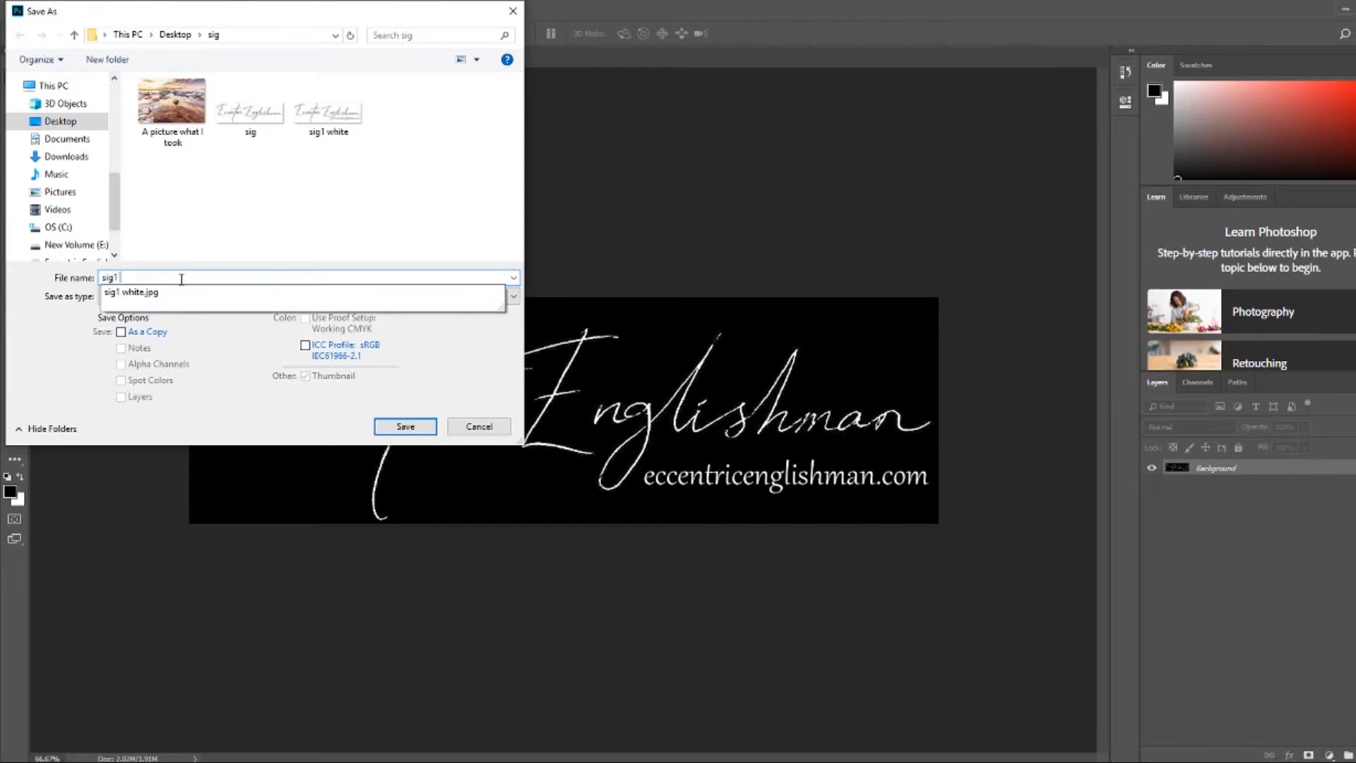
pyautogui.write('black')
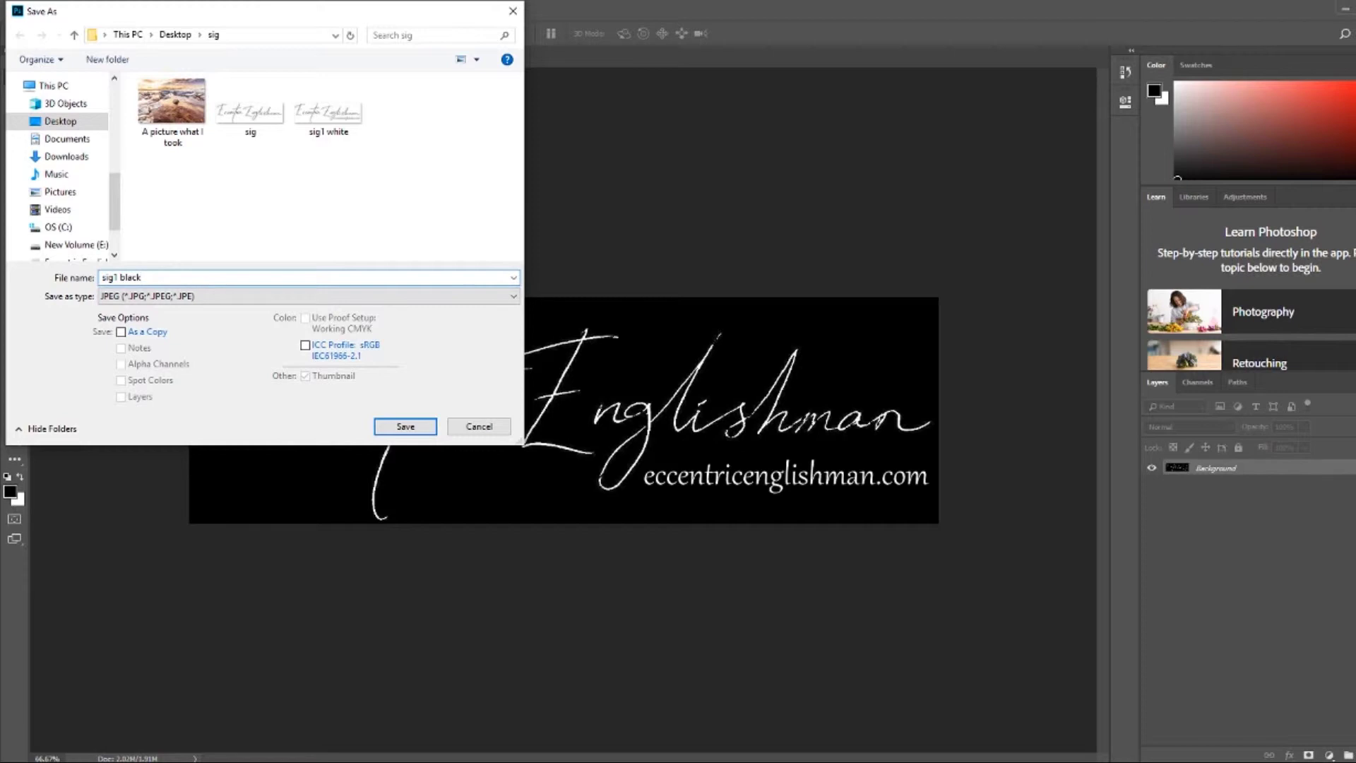
pyautogui.click(405, 426)
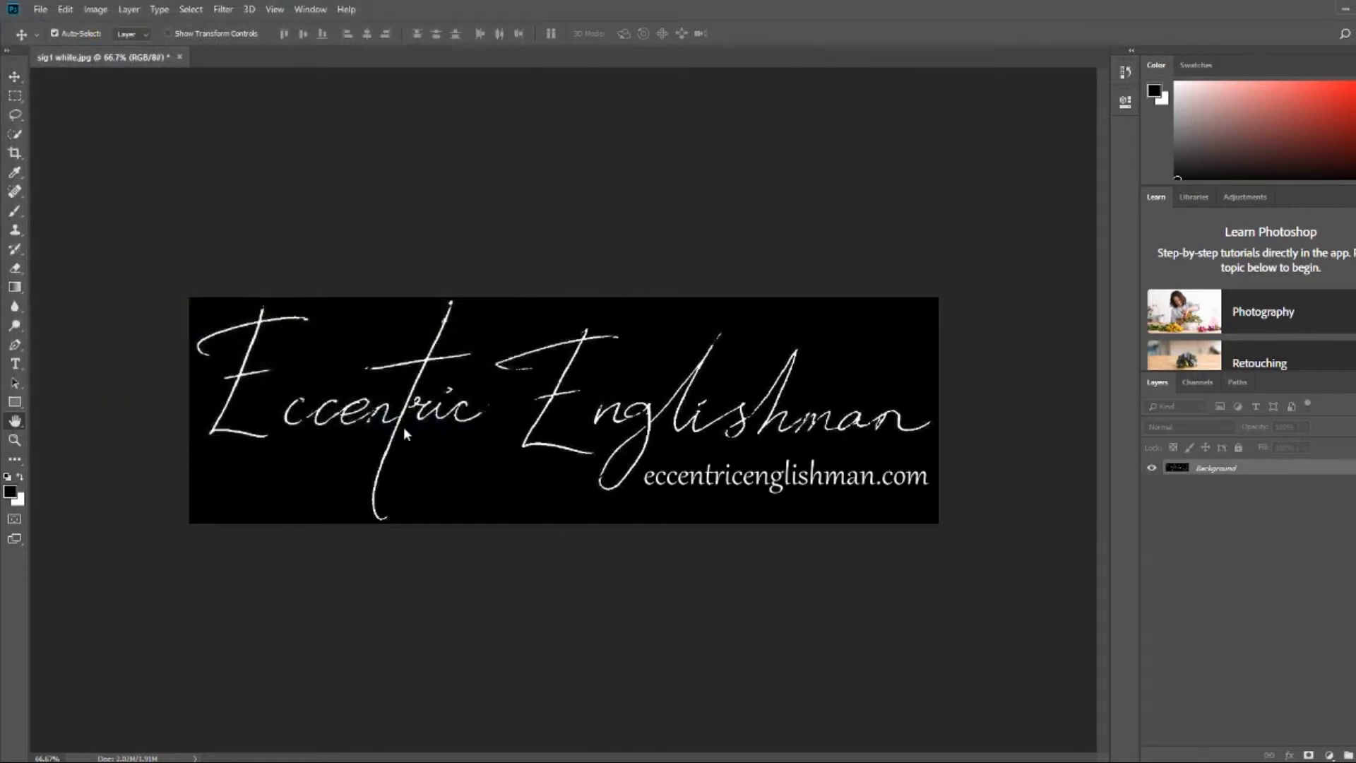
pyautogui.press('Return')
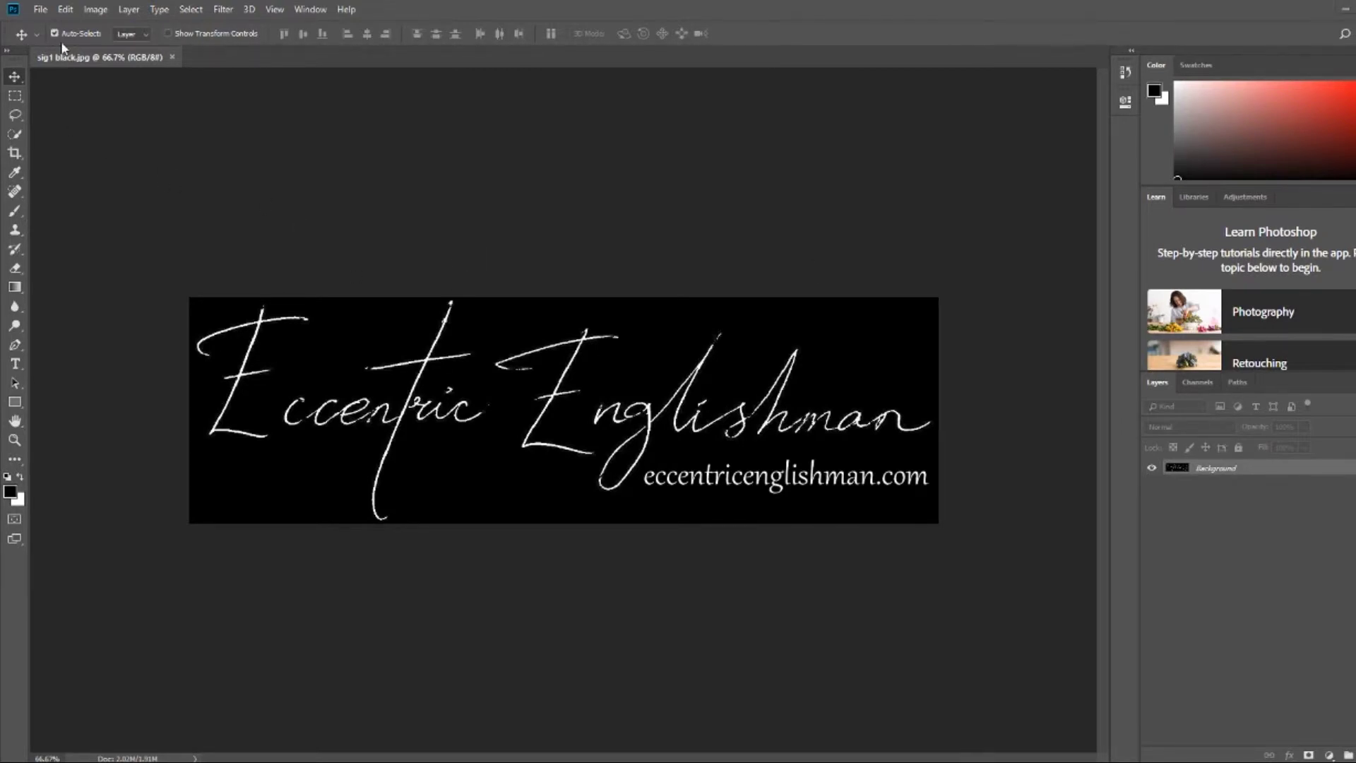
# Step: Open sig1 white alongside sig1 black and compare the two signature documents
pyautogui.click(42, 10)
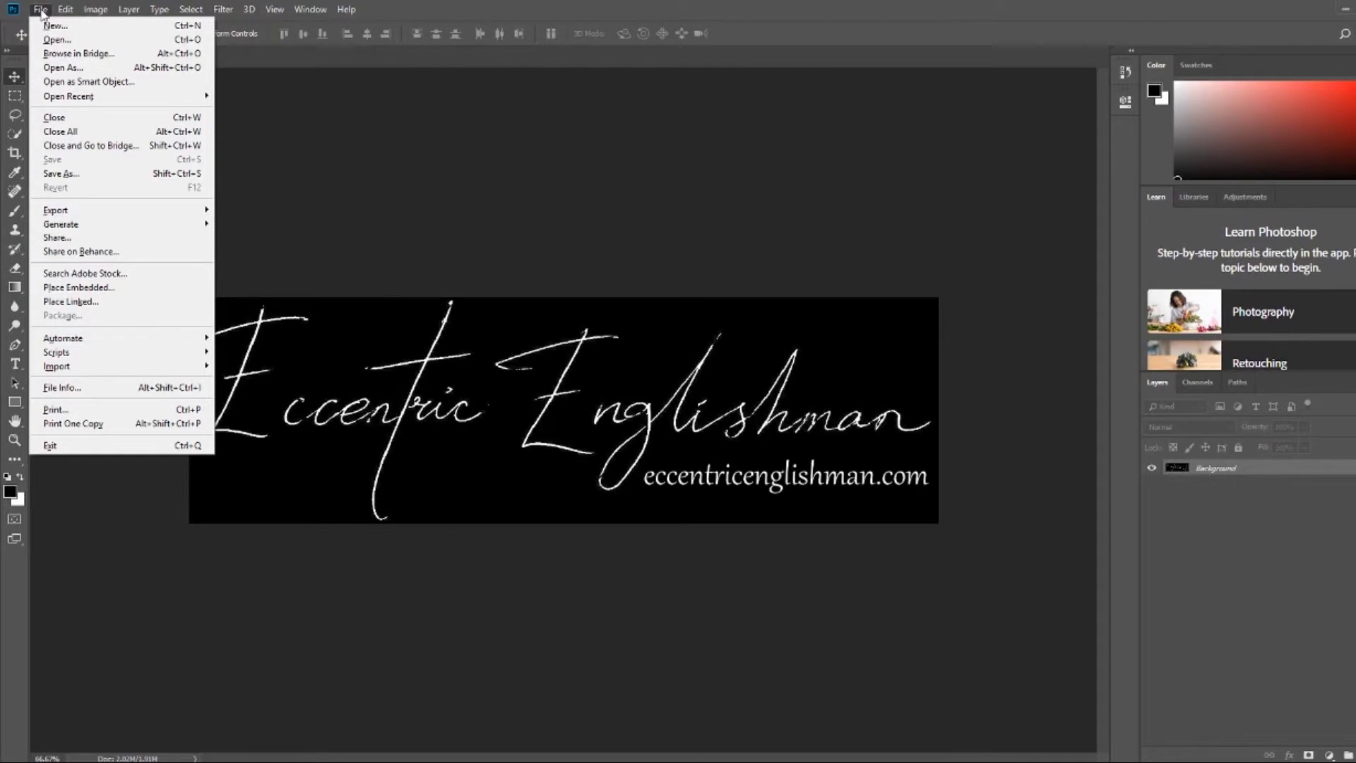
pyautogui.click(57, 39)
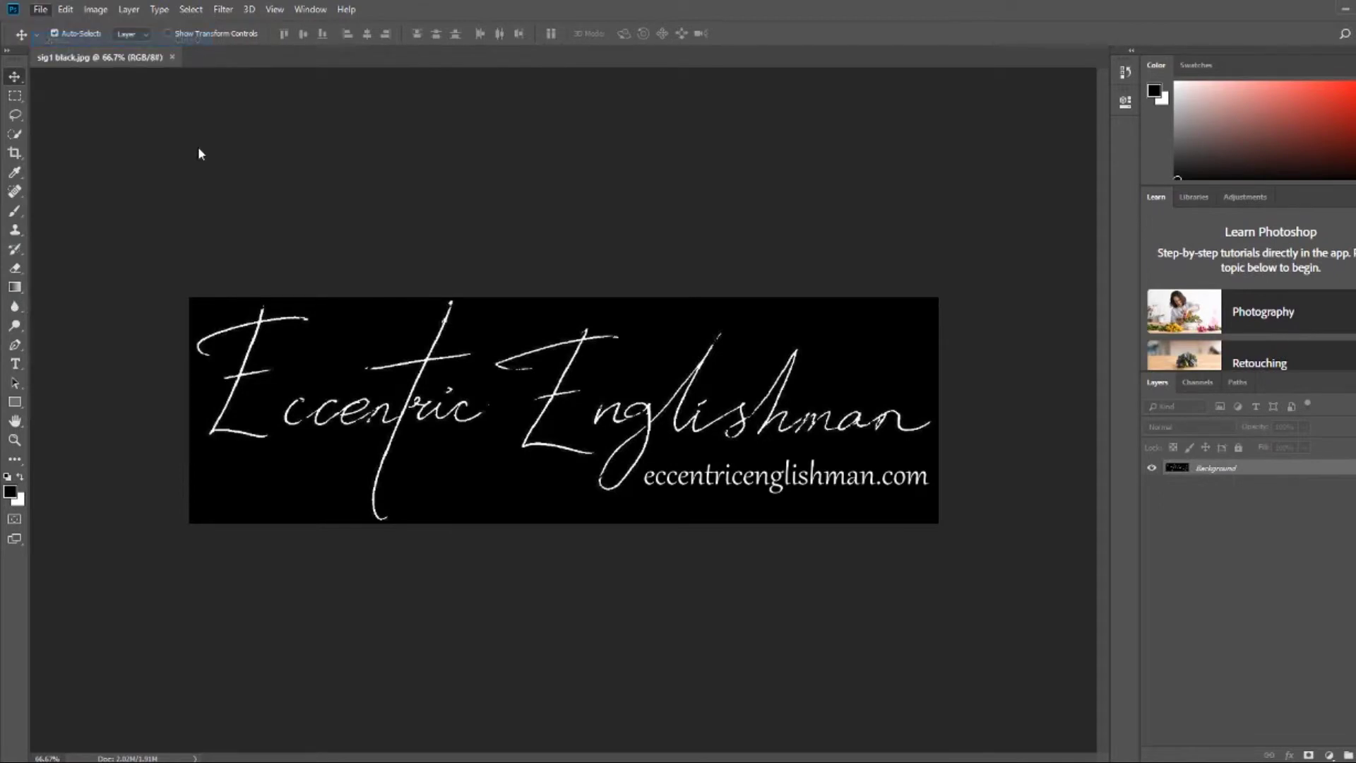
pyautogui.click(251, 110)
pyautogui.click(434, 113)
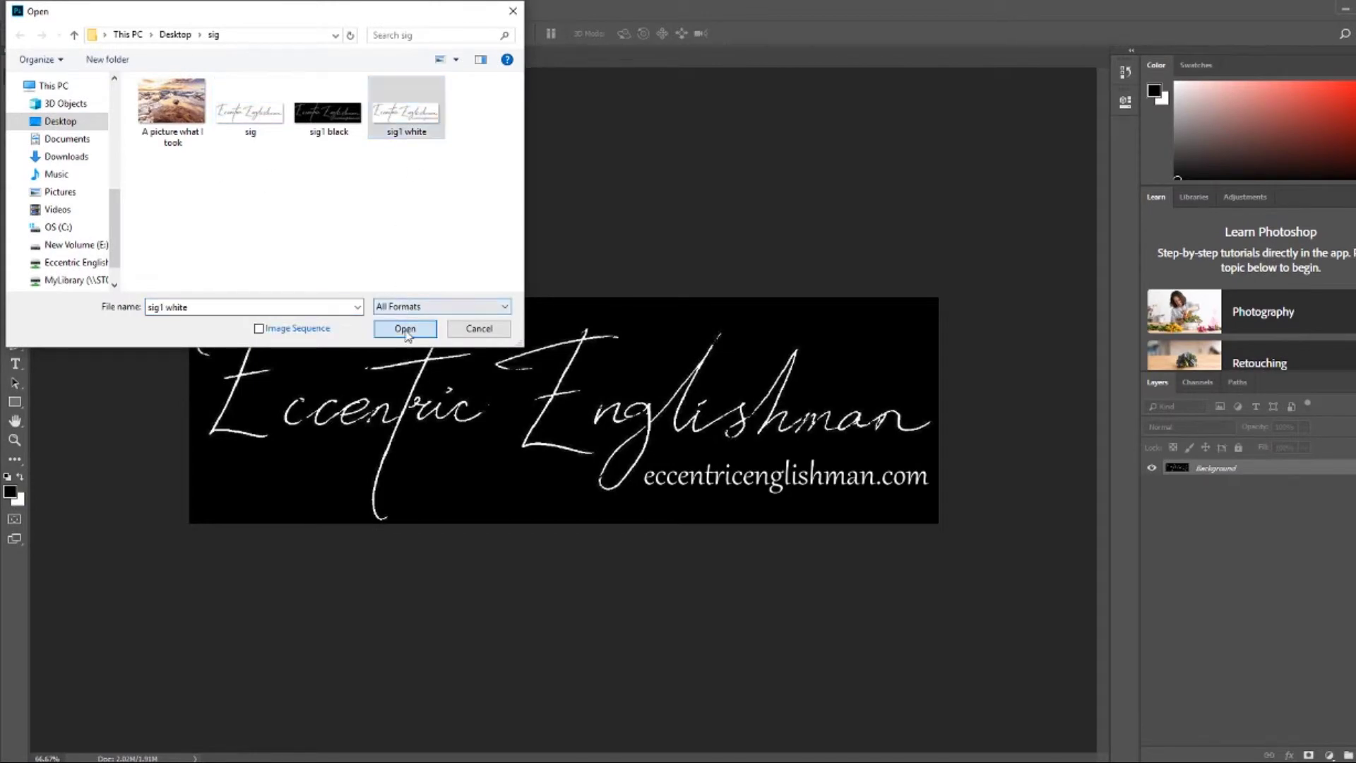
pyautogui.click(405, 328)
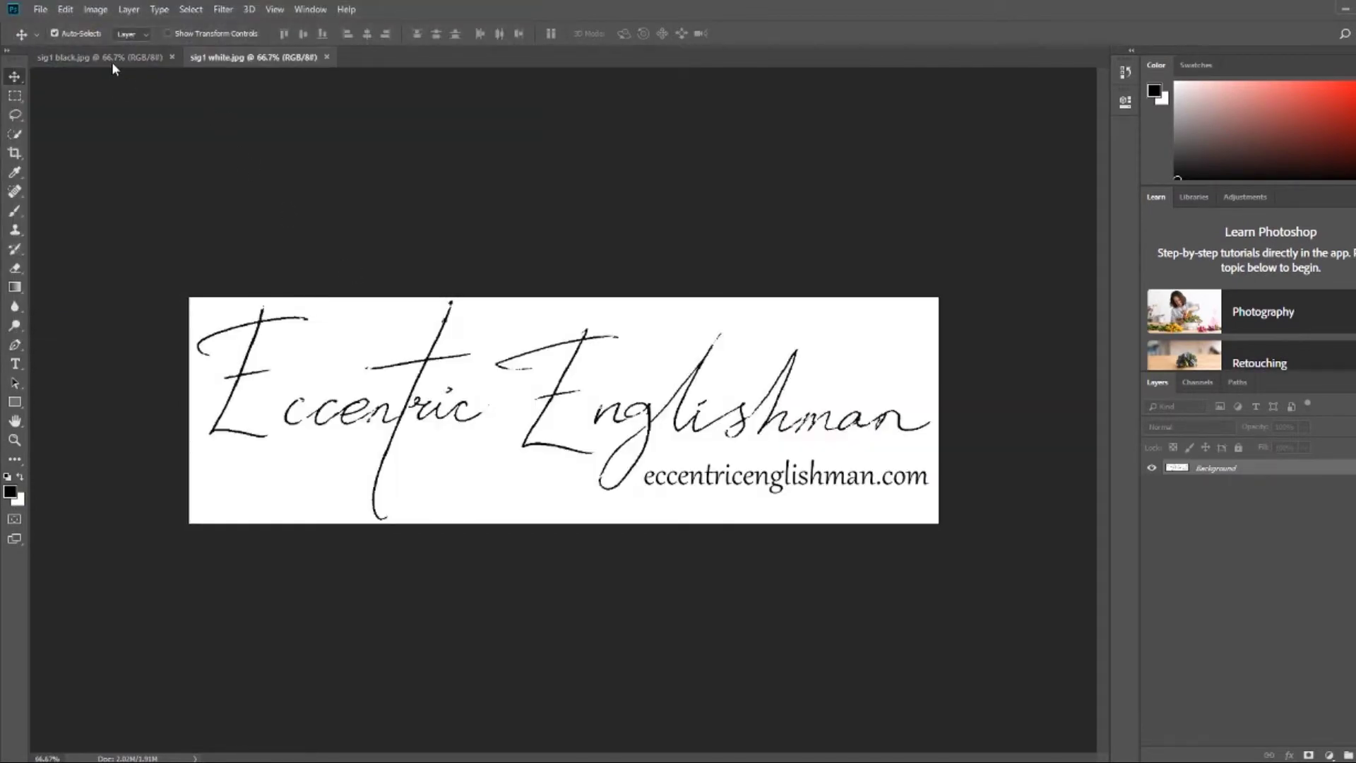
pyautogui.click(112, 62)
pyautogui.click(235, 60)
# Step: Open the photo "A picture what I took" from the sig folder
pyautogui.click(40, 10)
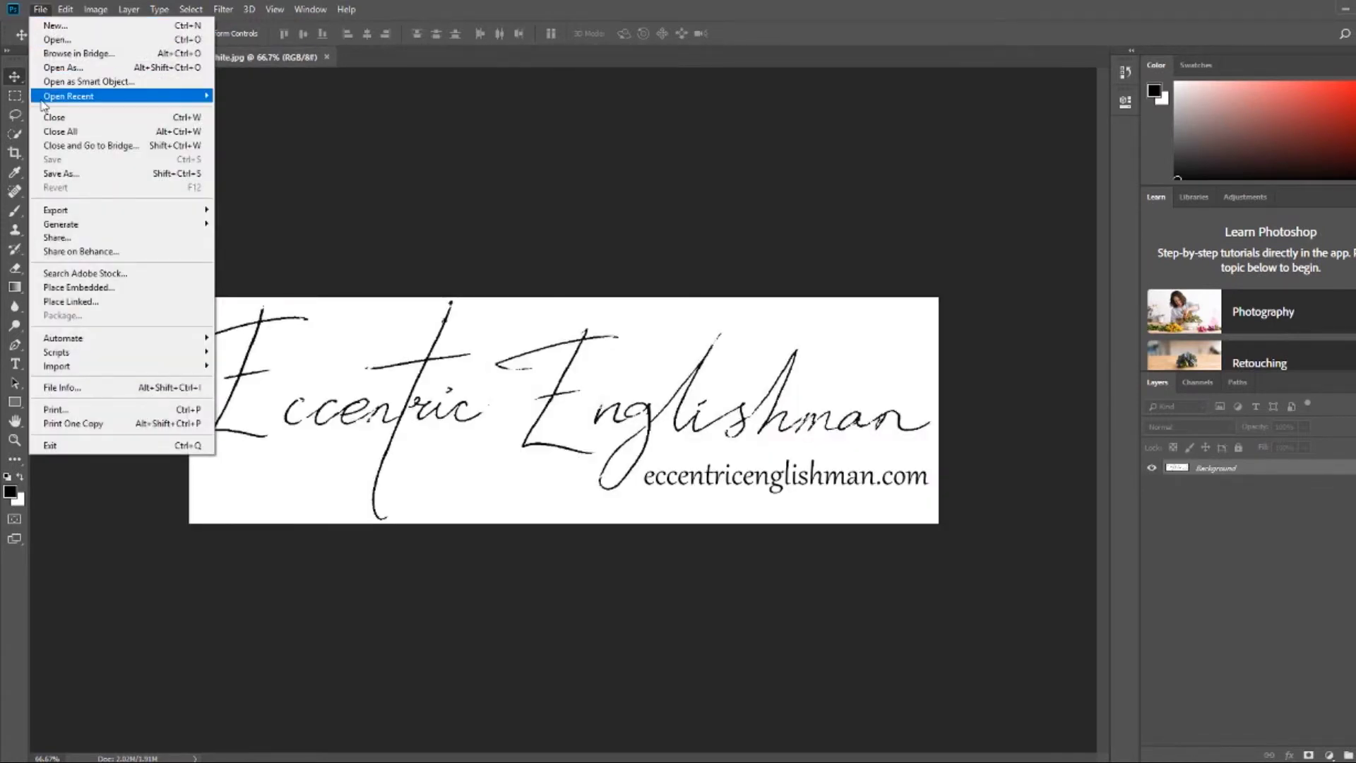
pyautogui.click(53, 40)
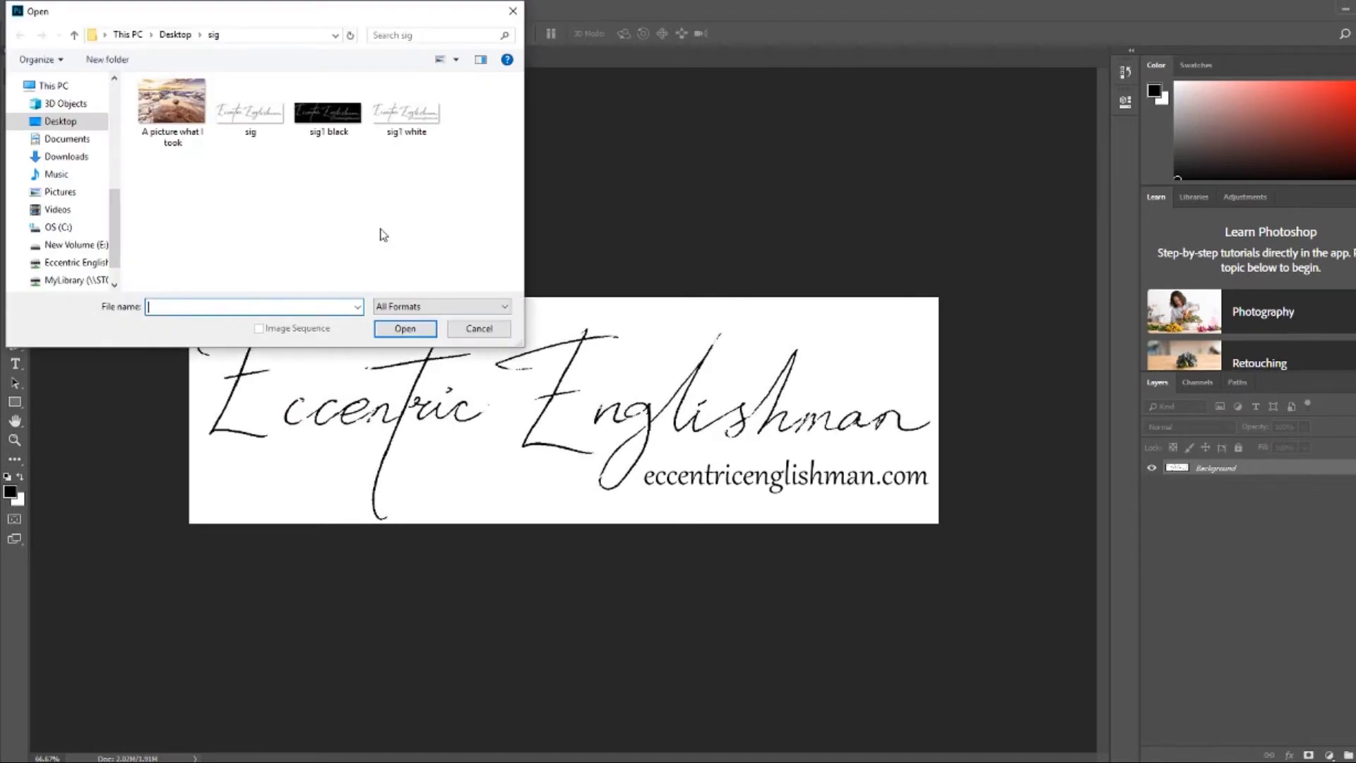
pyautogui.click(185, 117)
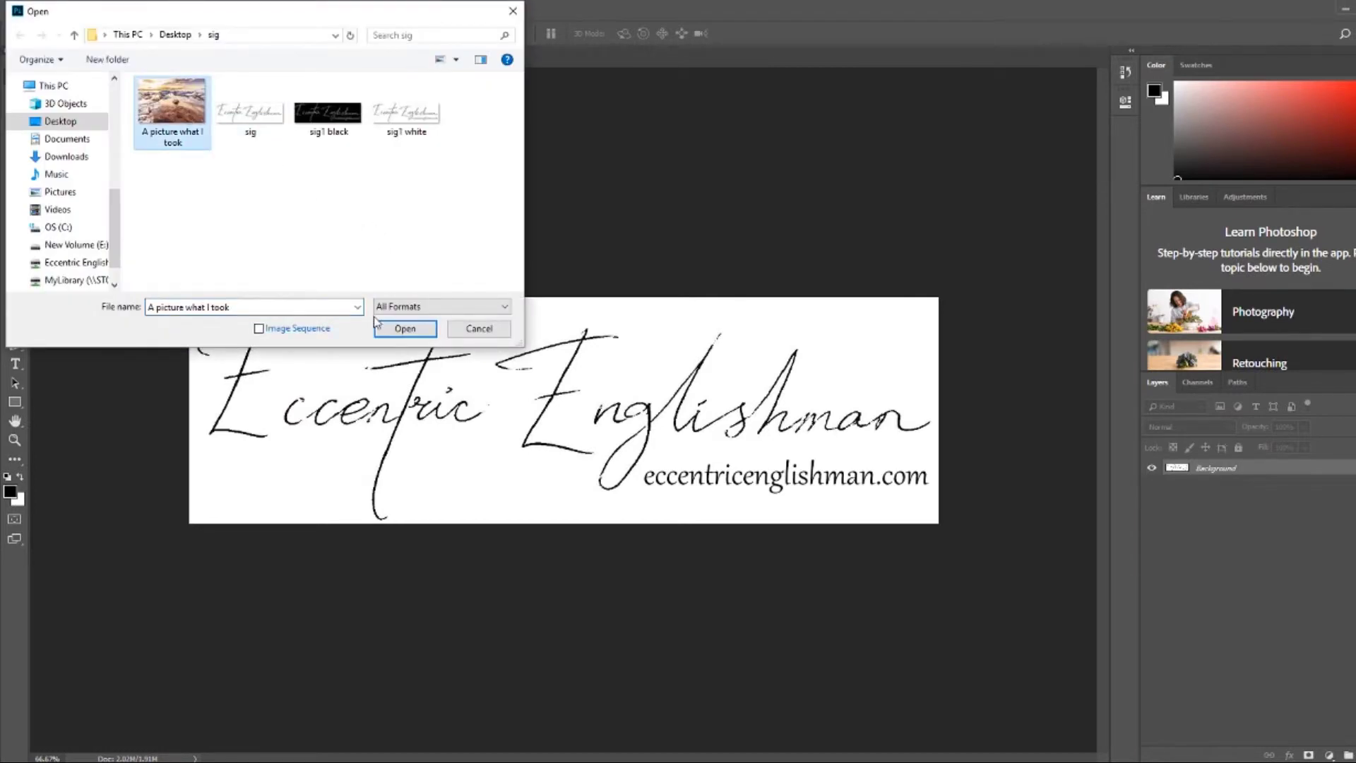
pyautogui.click(401, 331)
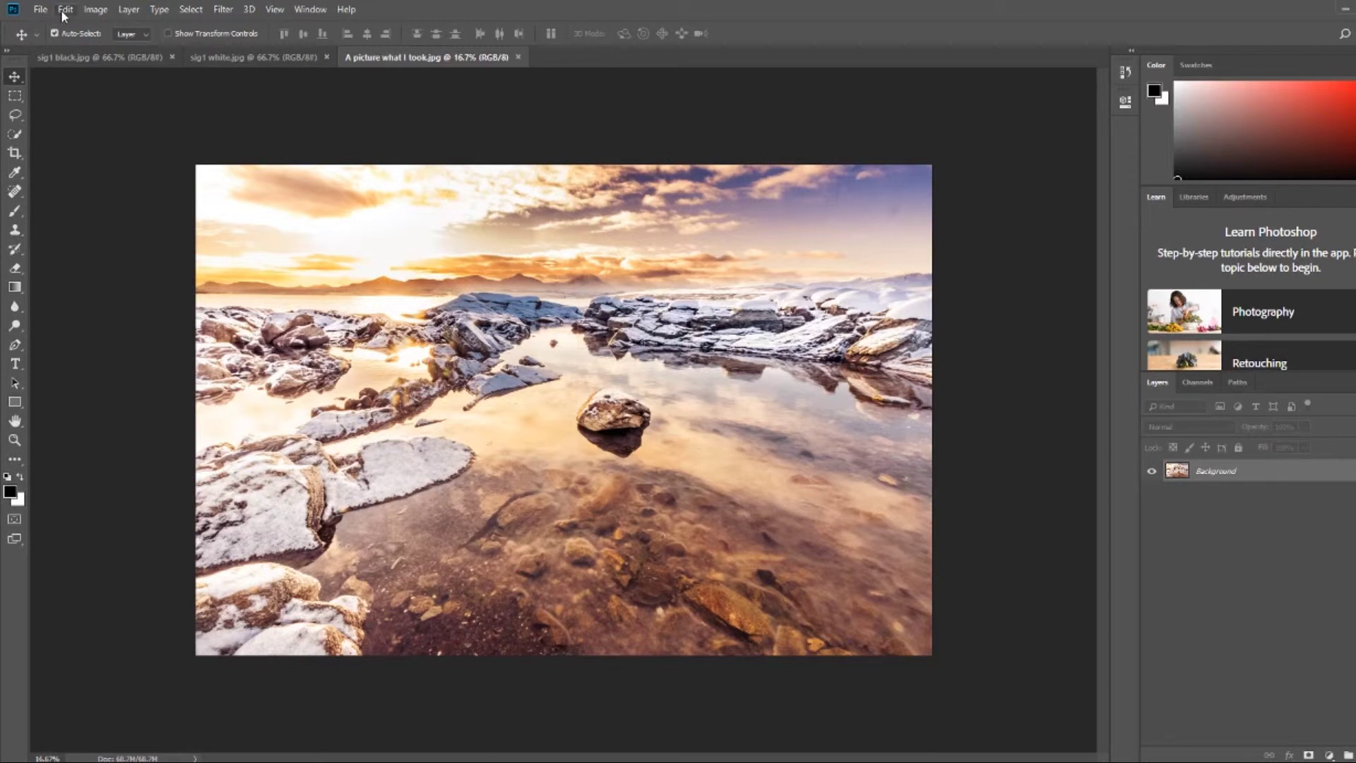
# Step: Duplicate the Background layer in the sig1 black document under its default name
pyautogui.click(222, 58)
pyautogui.click(121, 58)
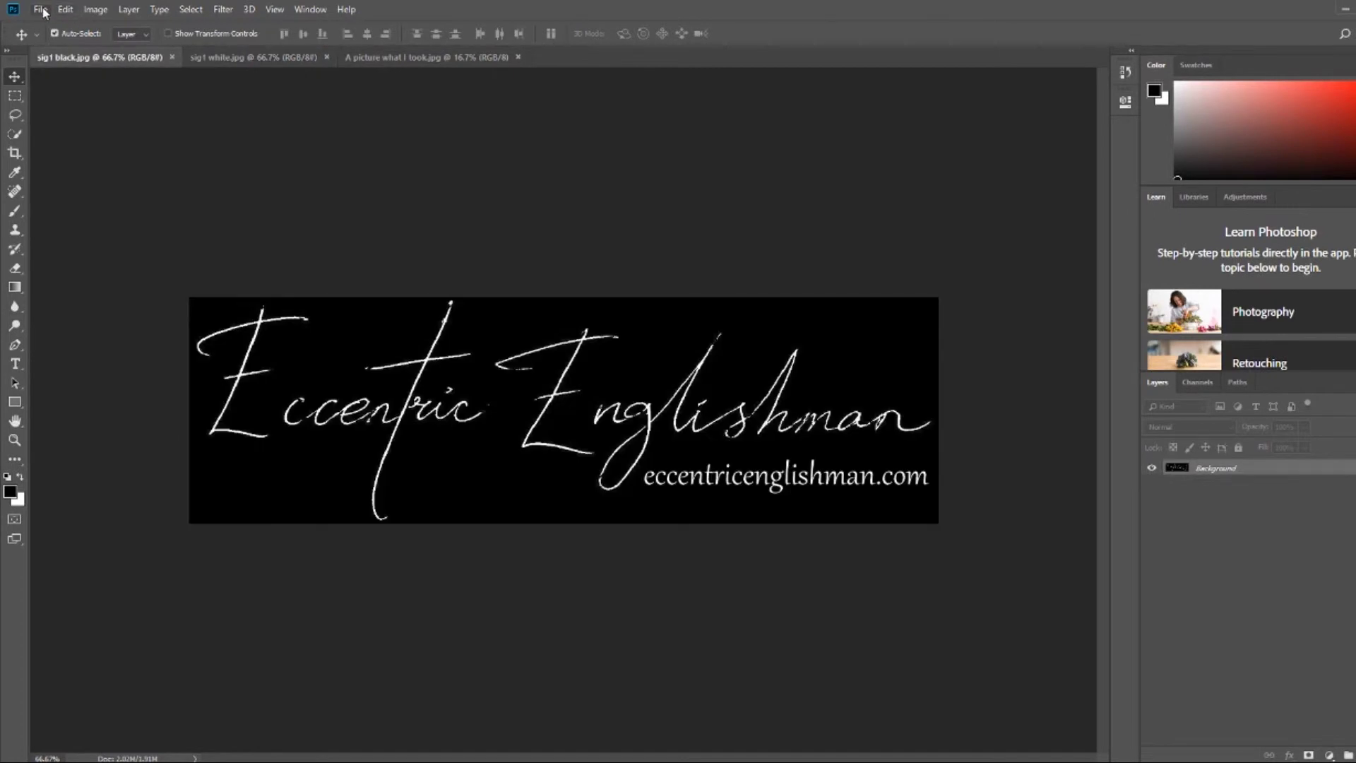
pyautogui.rightClick(1269, 466)
pyautogui.click(1287, 494)
pyautogui.press('Return')
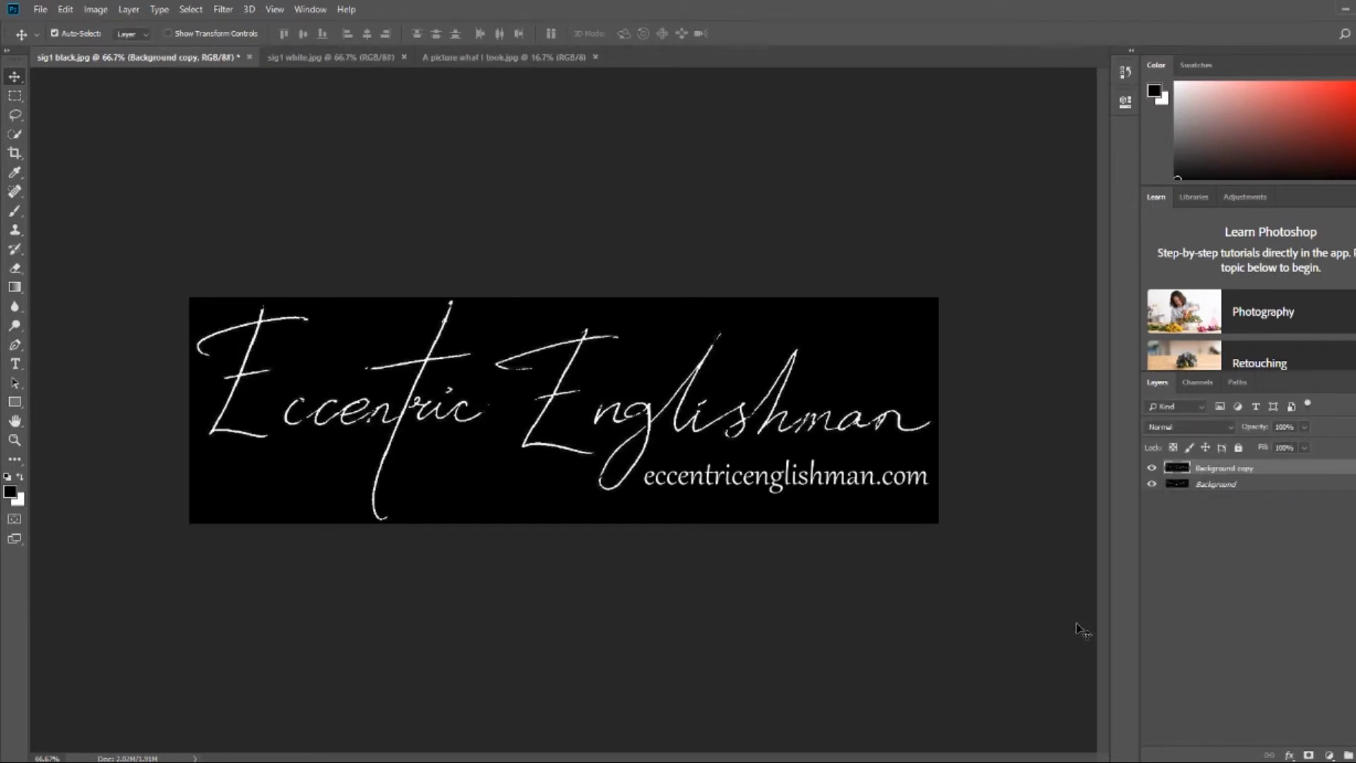
# Step: Copy the original Background layer of sig1 black into the photo and place it in the photo's lower-right corner
pyautogui.click(1221, 487)
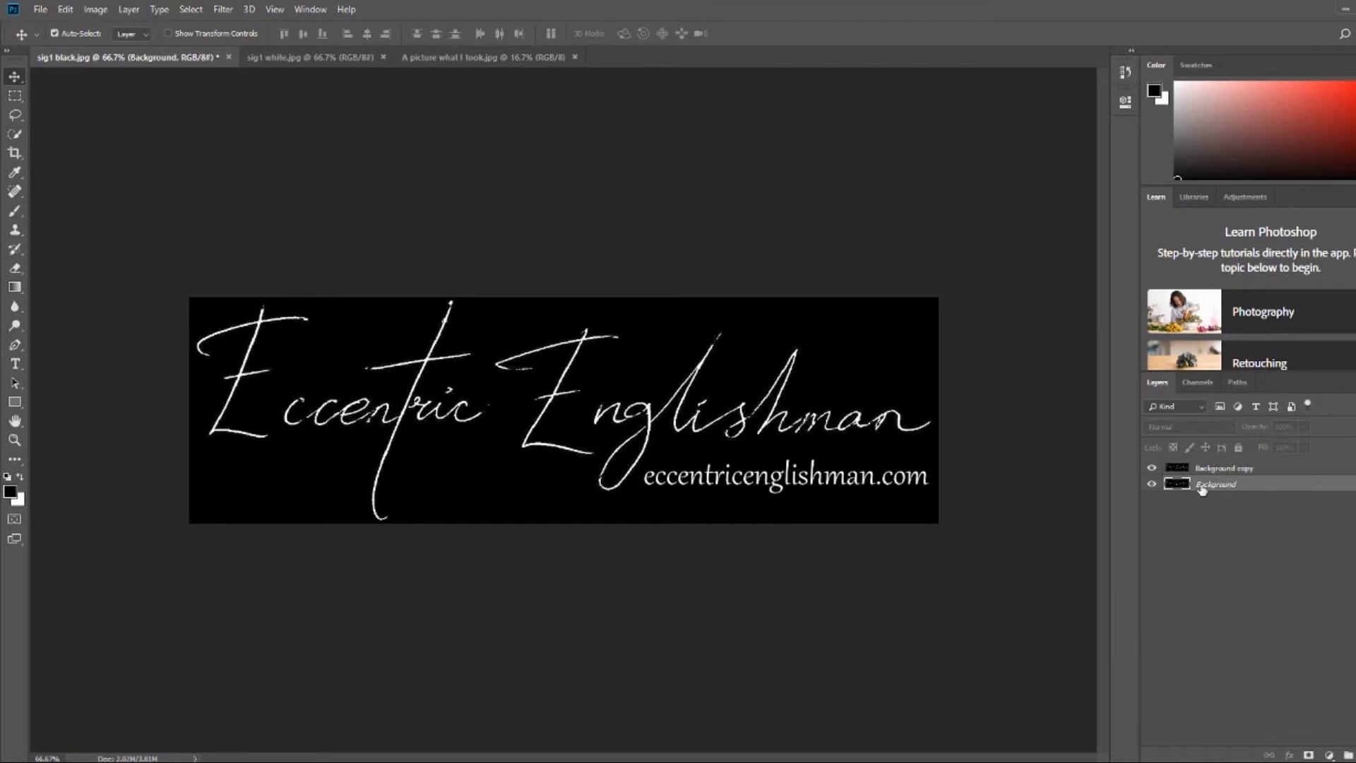
pyautogui.click(65, 9)
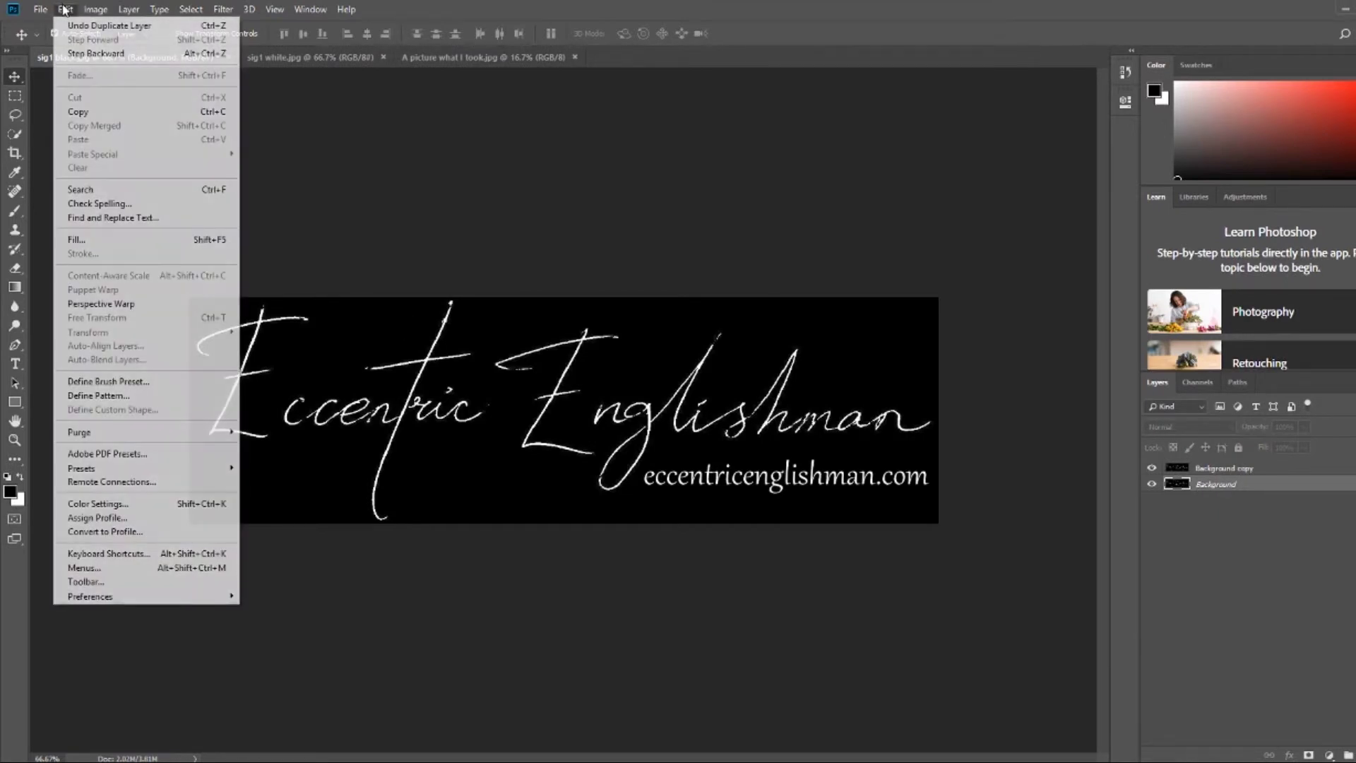
pyautogui.click(94, 113)
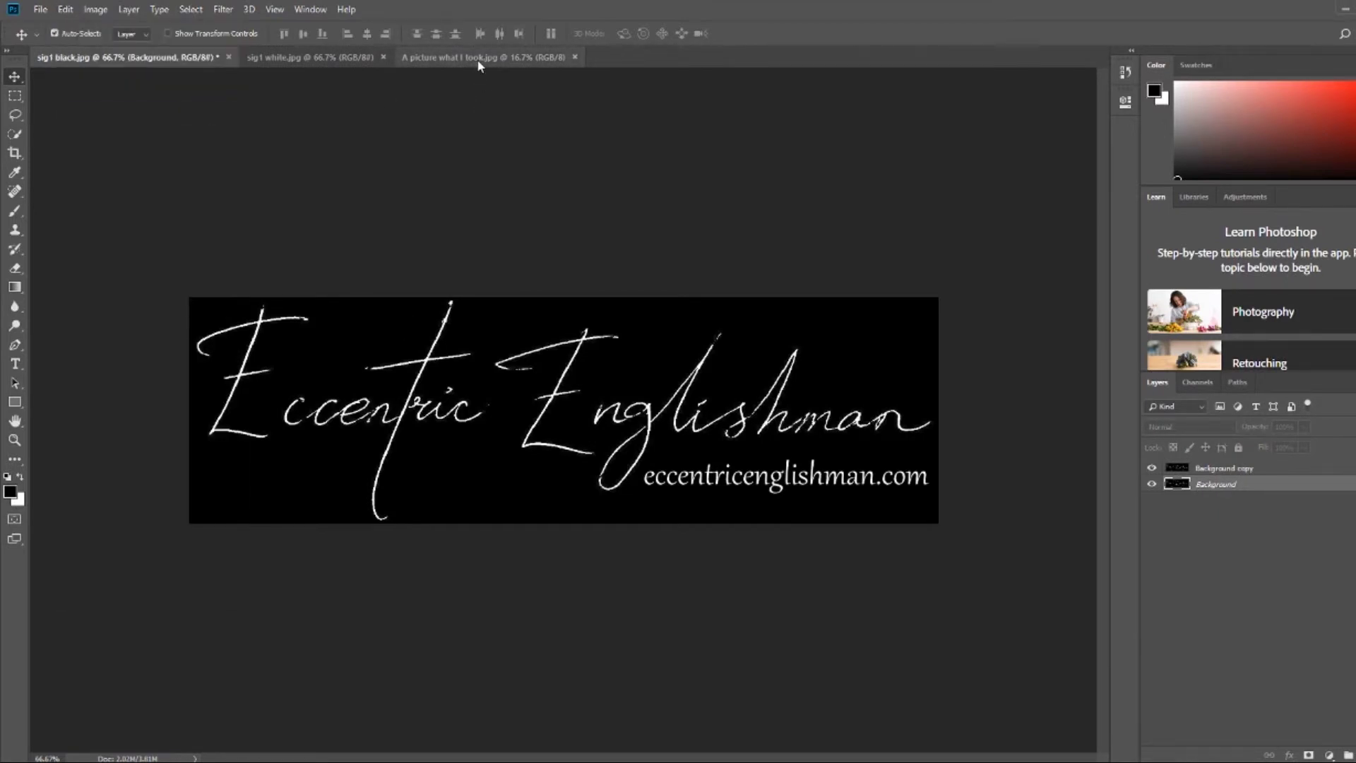
pyautogui.click(482, 58)
pyautogui.click(64, 9)
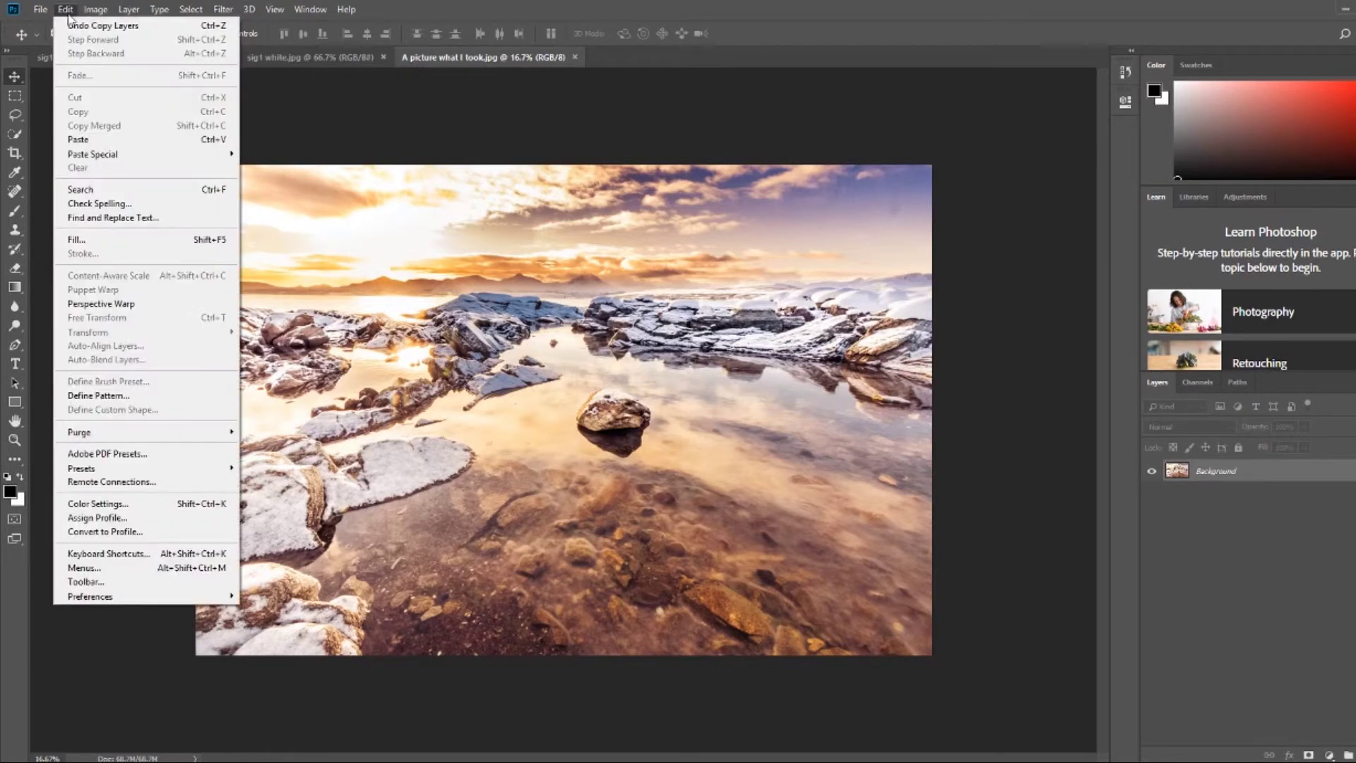
pyautogui.click(86, 138)
pyautogui.moveTo(547, 410)
pyautogui.mouseDown()
pyautogui.moveTo(674, 548)
pyautogui.moveTo(858, 646)
pyautogui.mouseUp()
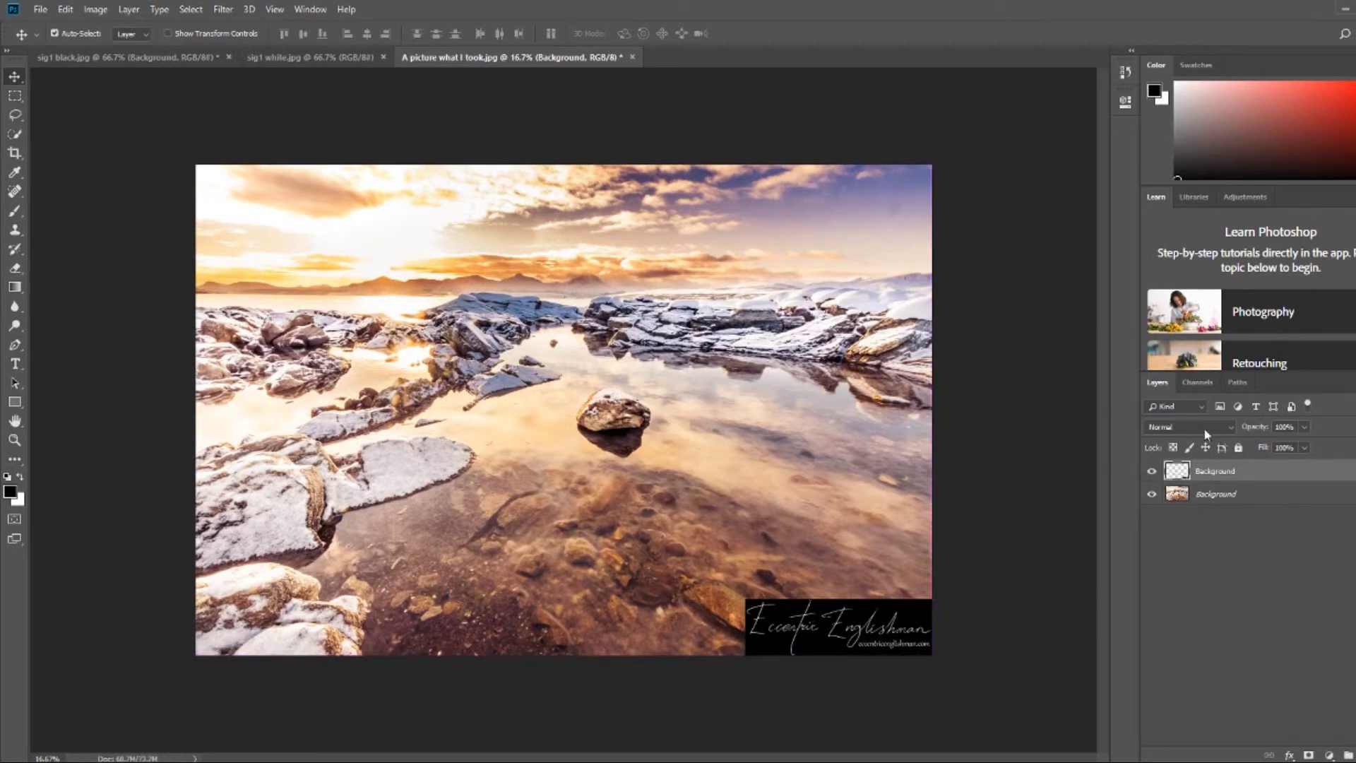
# Step: Set the pasted signature layer's blend mode to Screen, compare it with Normal, and return it to Screen
pyautogui.click(1209, 424)
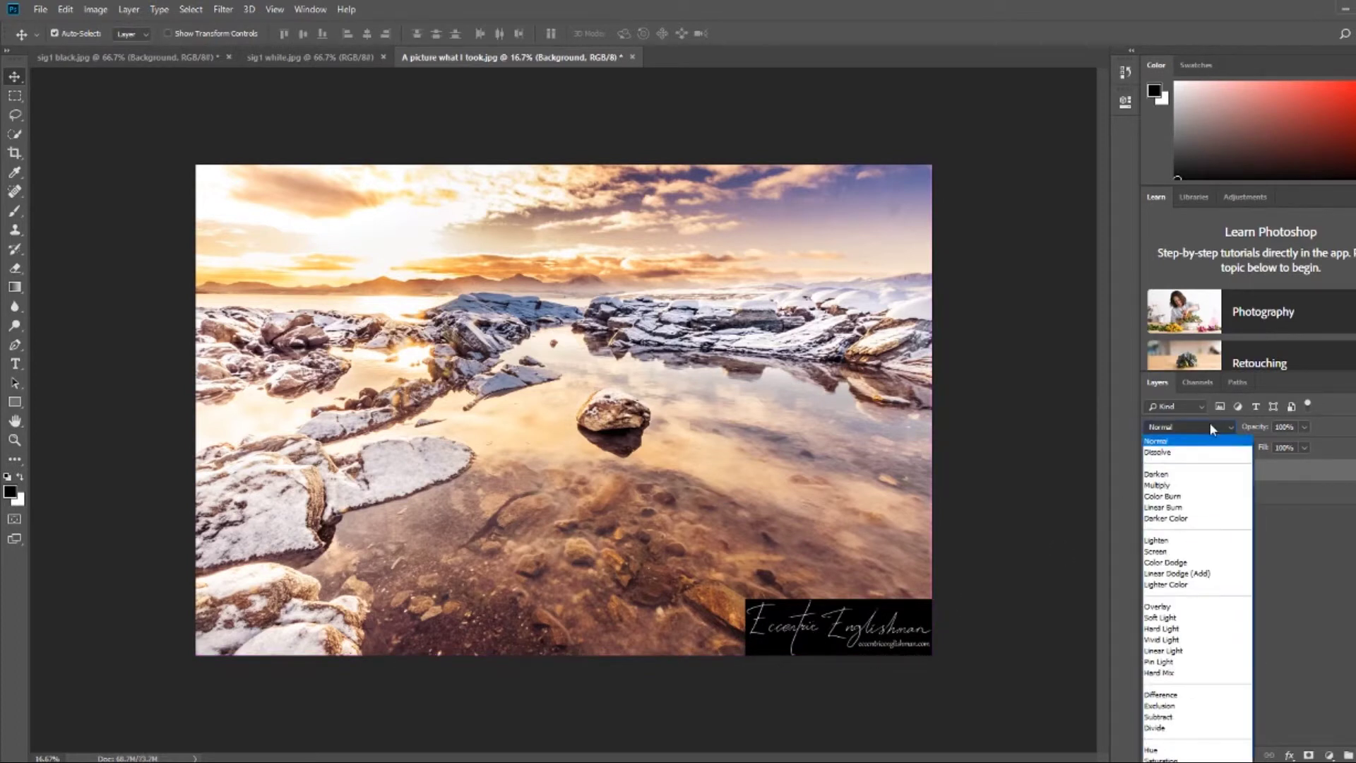
pyautogui.click(1169, 552)
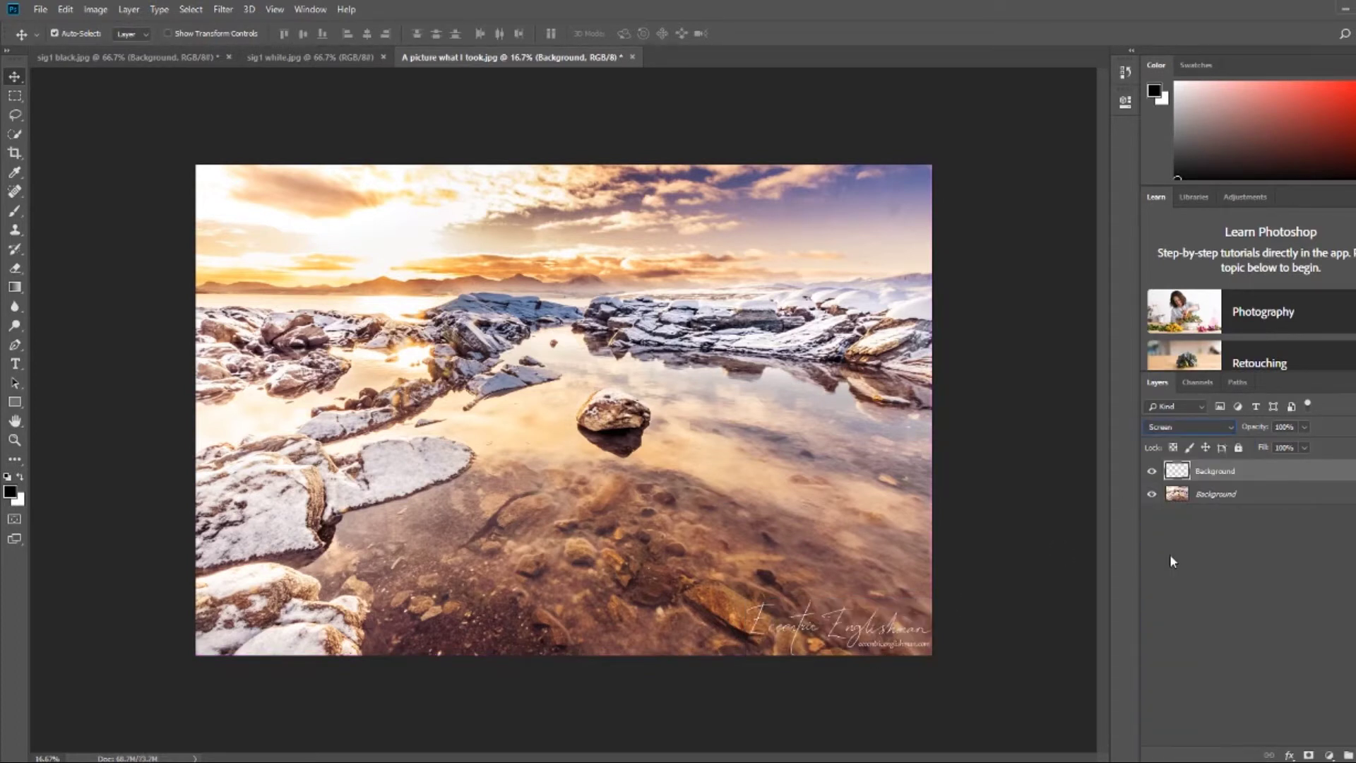
pyautogui.click(1188, 426)
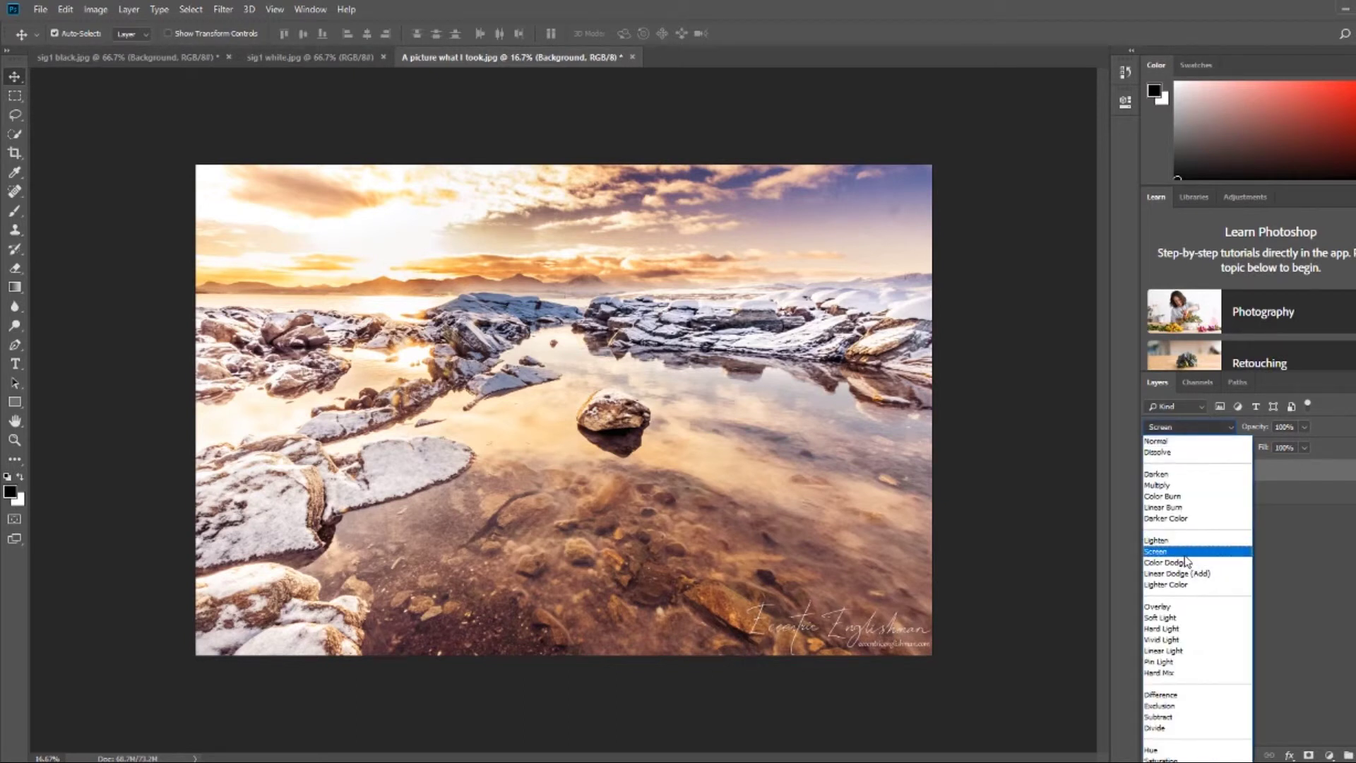
pyautogui.click(1167, 441)
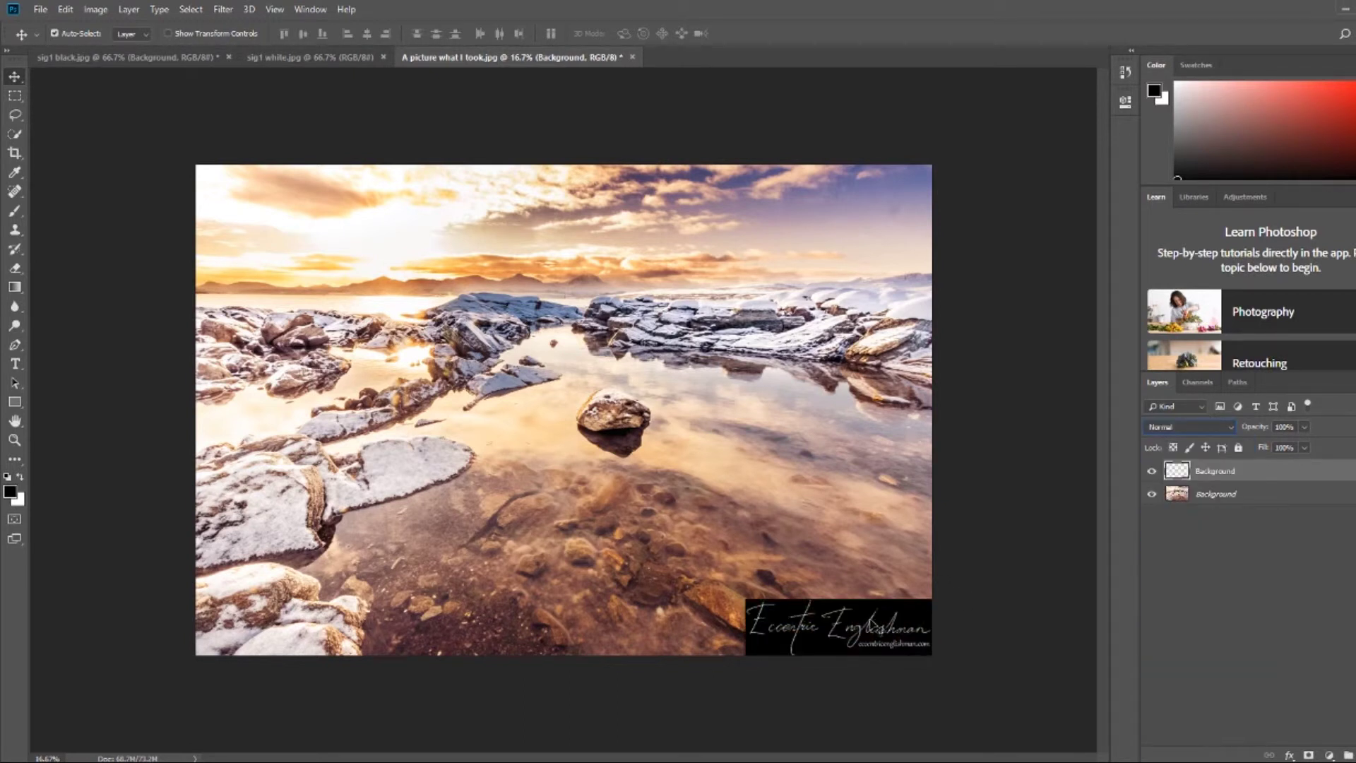
pyautogui.click(1228, 427)
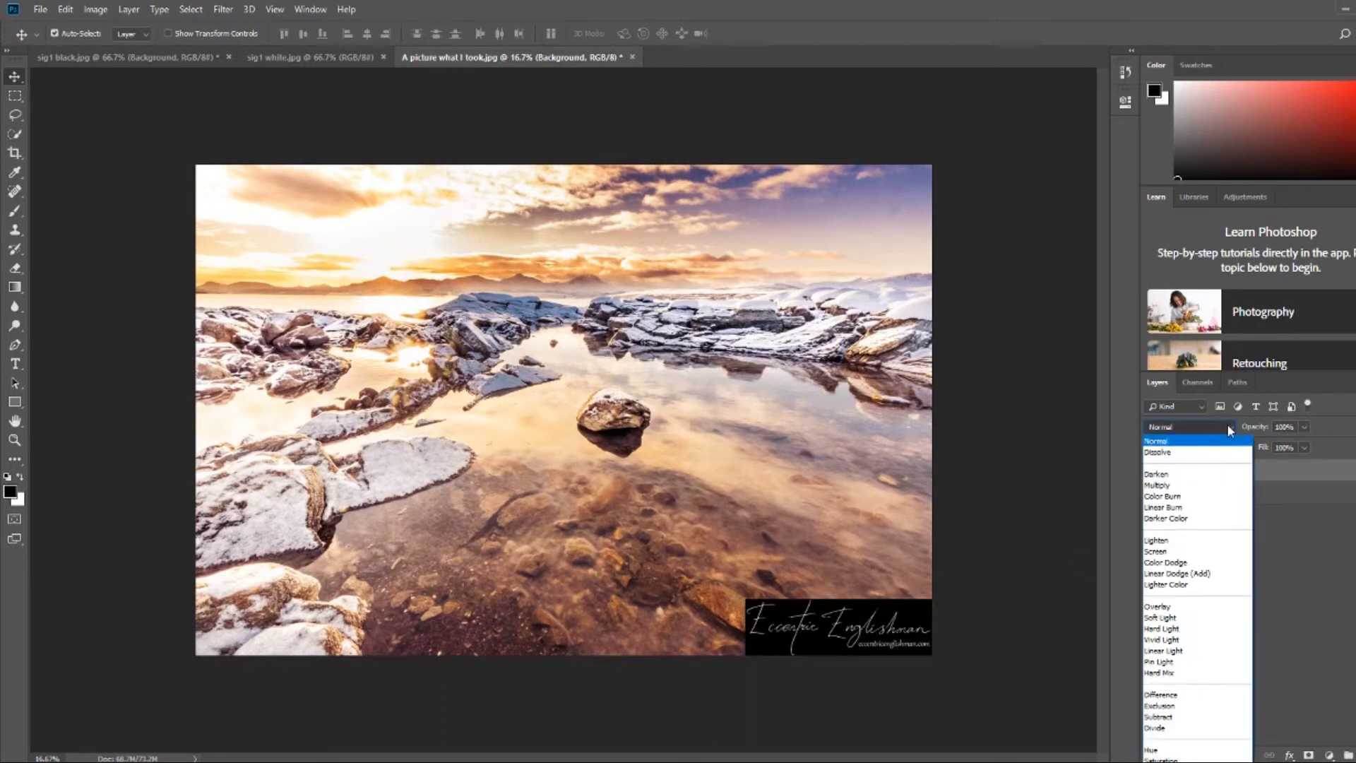
pyautogui.click(1192, 554)
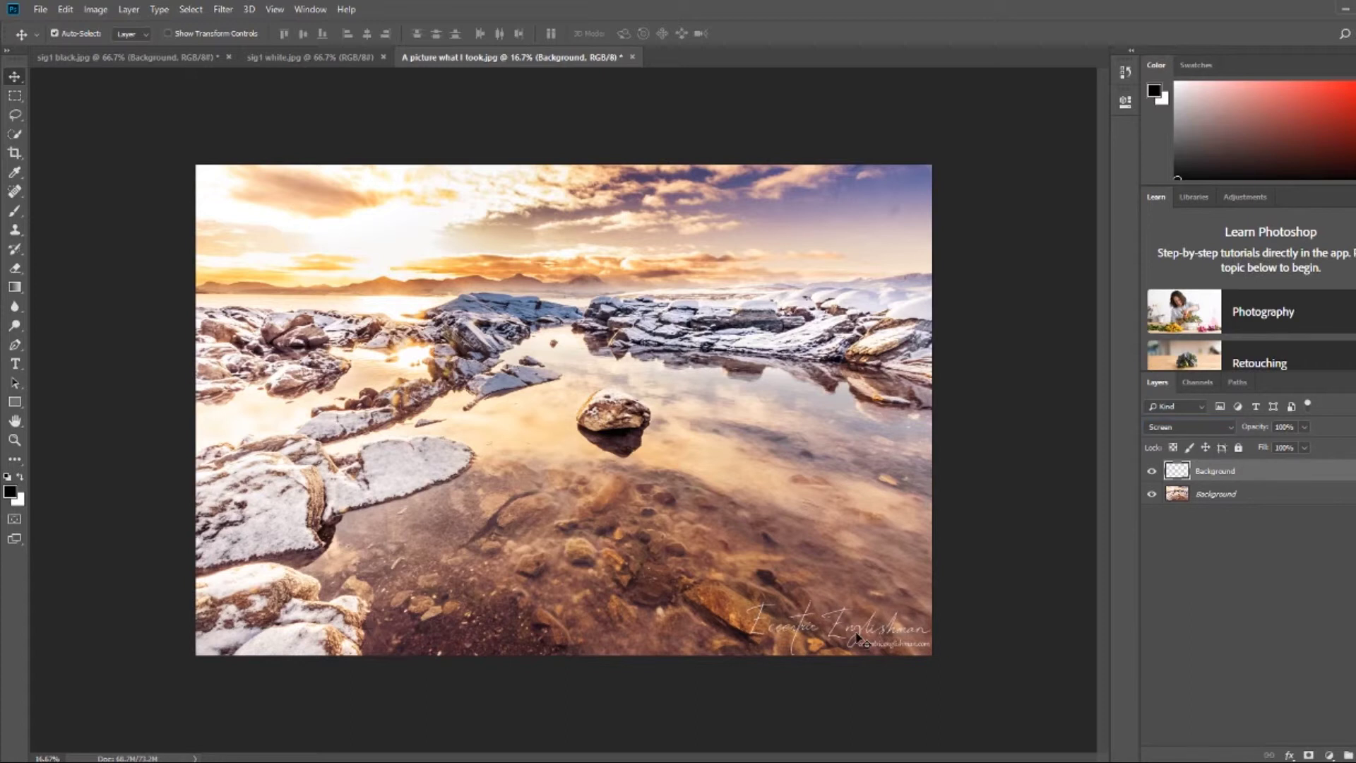
# Step: Move the white signature up and inward from the photo's lower-right corner, and delete its layer
pyautogui.moveTo(856, 639); pyautogui.dragTo(806, 554)
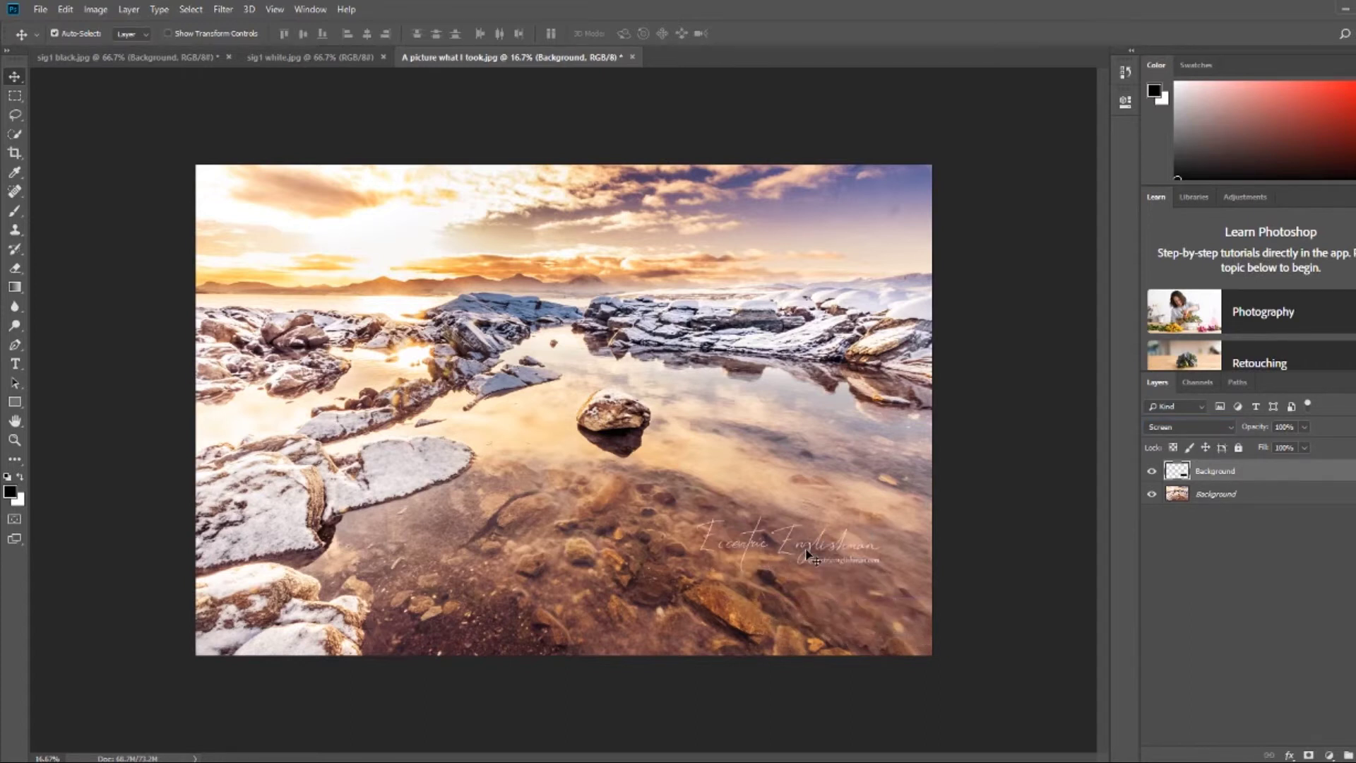
pyautogui.press('Delete')
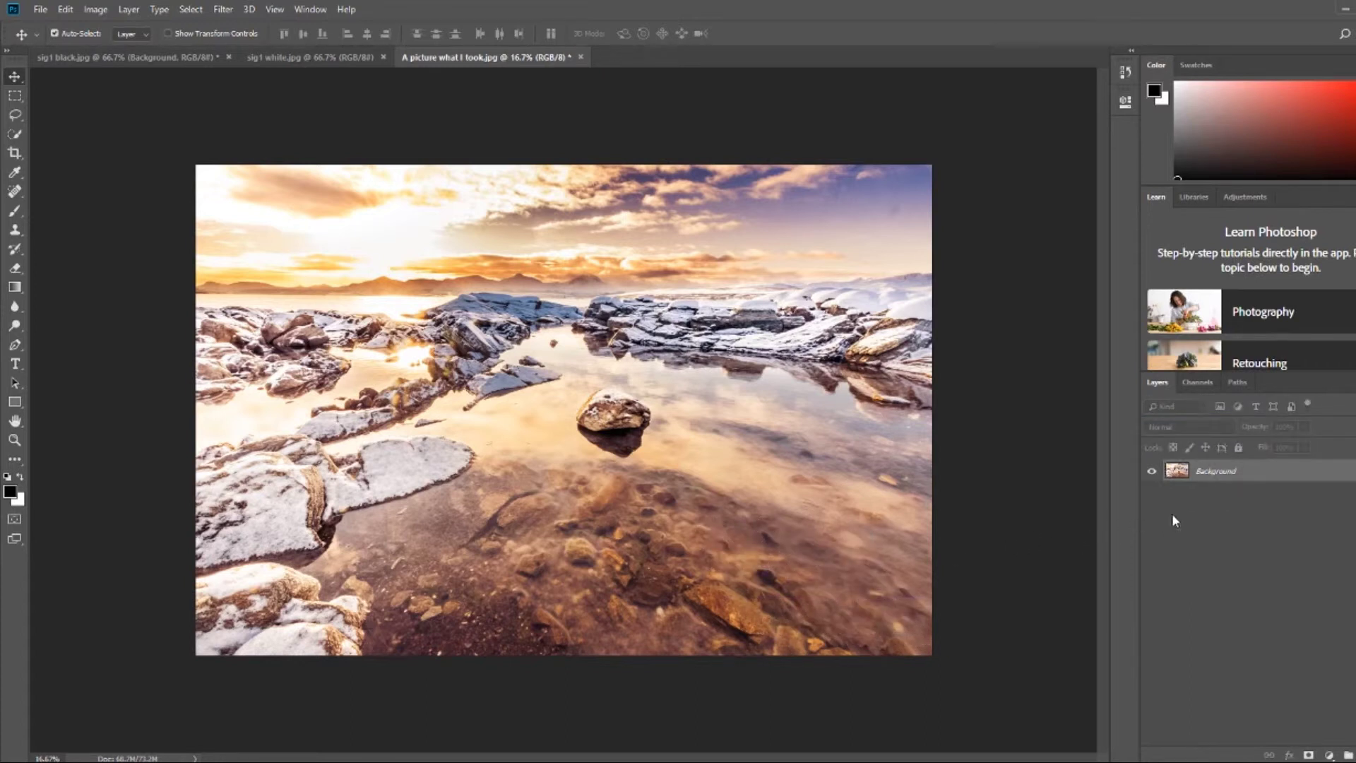
# Step: Duplicate the Background layer in the sig1 white document under its default name
pyautogui.click(301, 56)
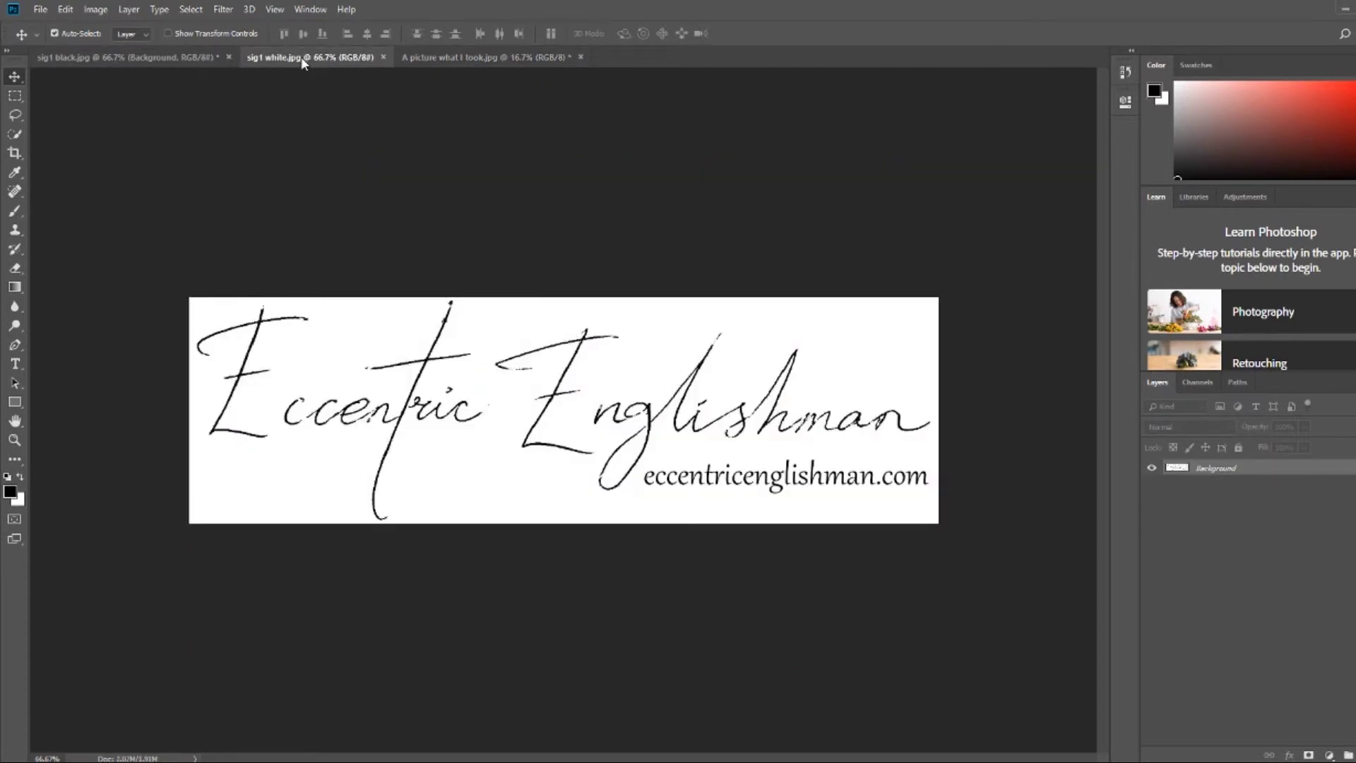
pyautogui.click(65, 10)
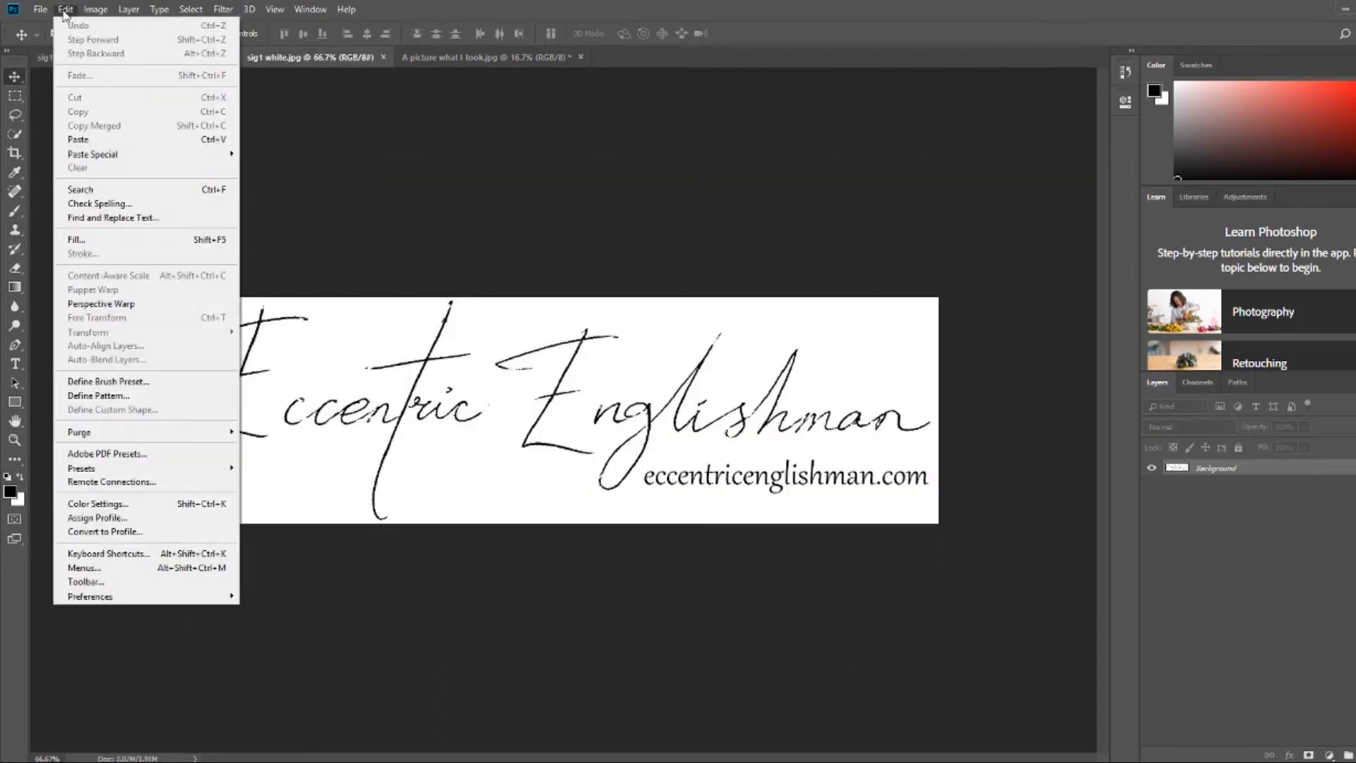
pyautogui.click(670, 463)
pyautogui.rightClick(1224, 471)
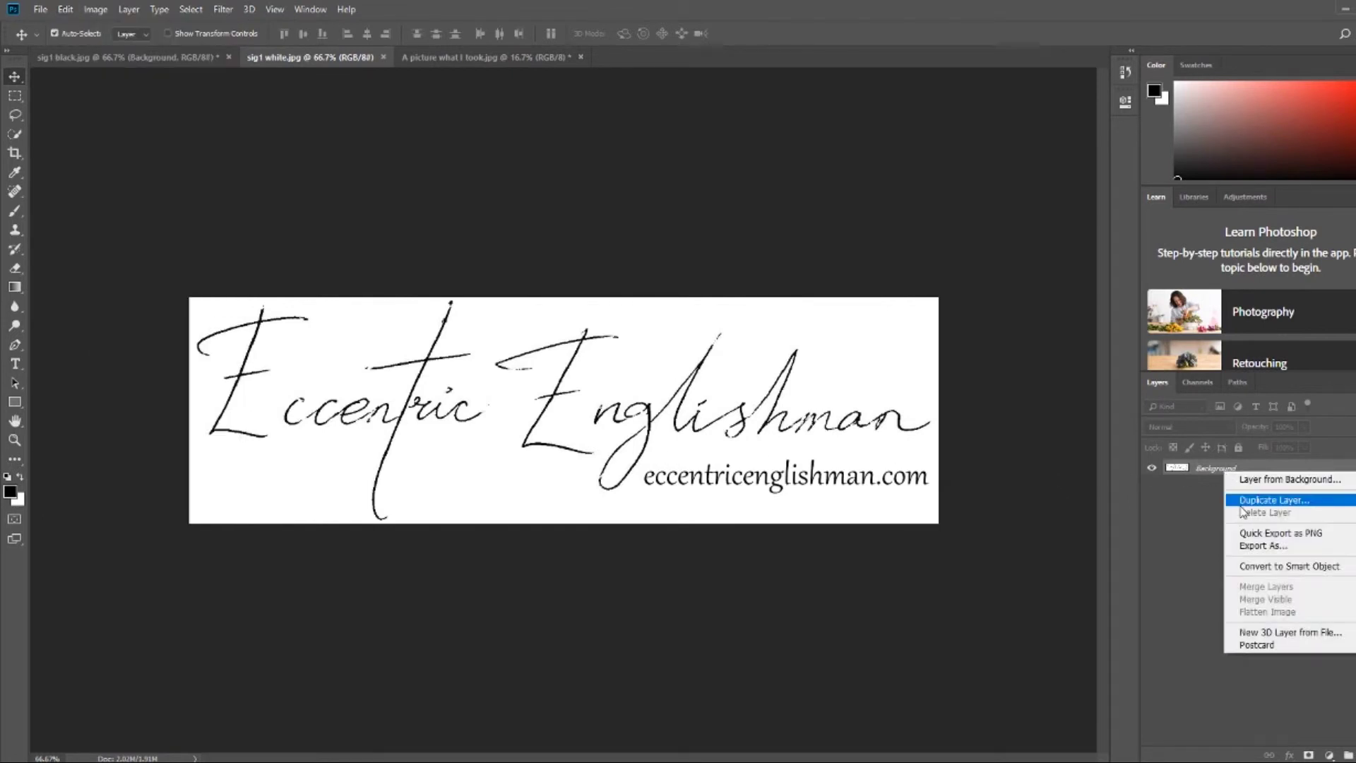
pyautogui.click(1241, 504)
pyautogui.click(800, 334)
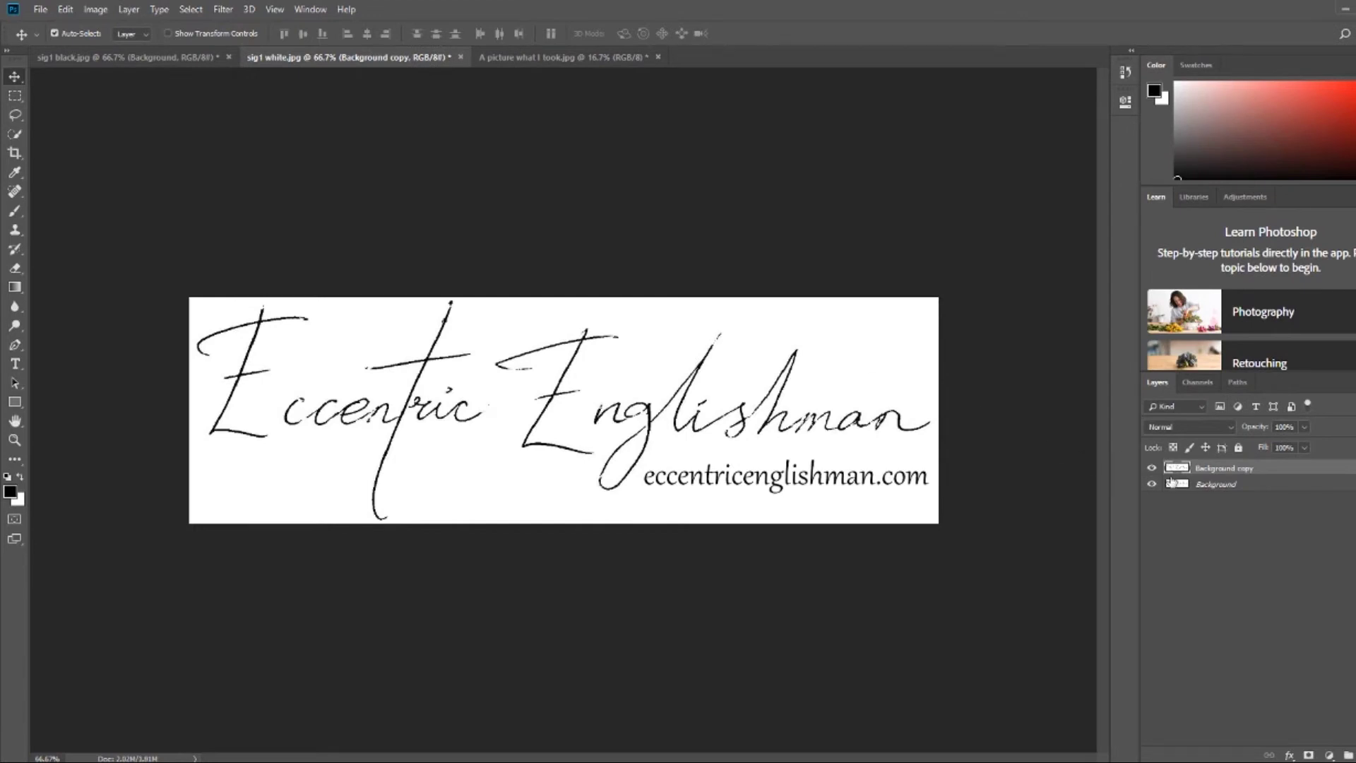
# Step: Copy the original Background layer of sig1 white into the photo and place it in the photo's lower-right corner
pyautogui.click(1205, 484)
pyautogui.click(65, 9)
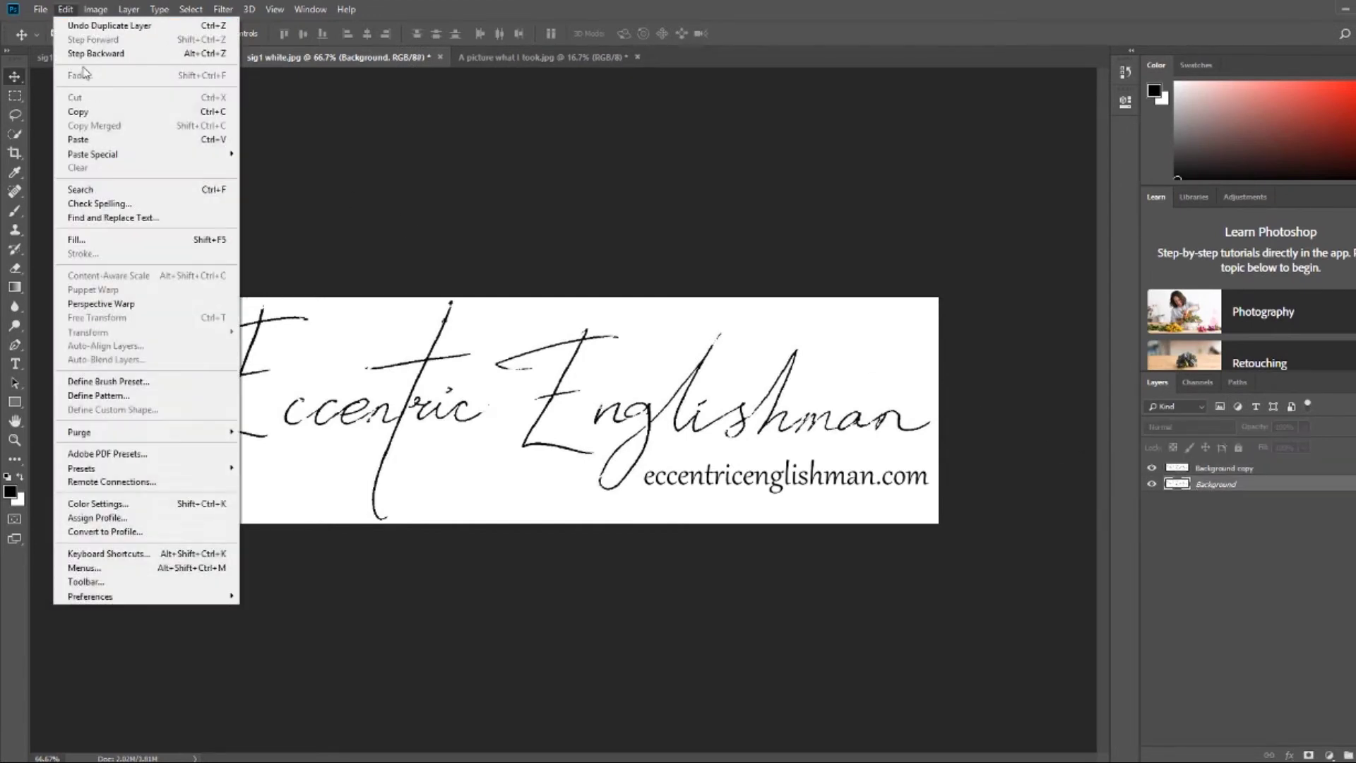
pyautogui.click(92, 111)
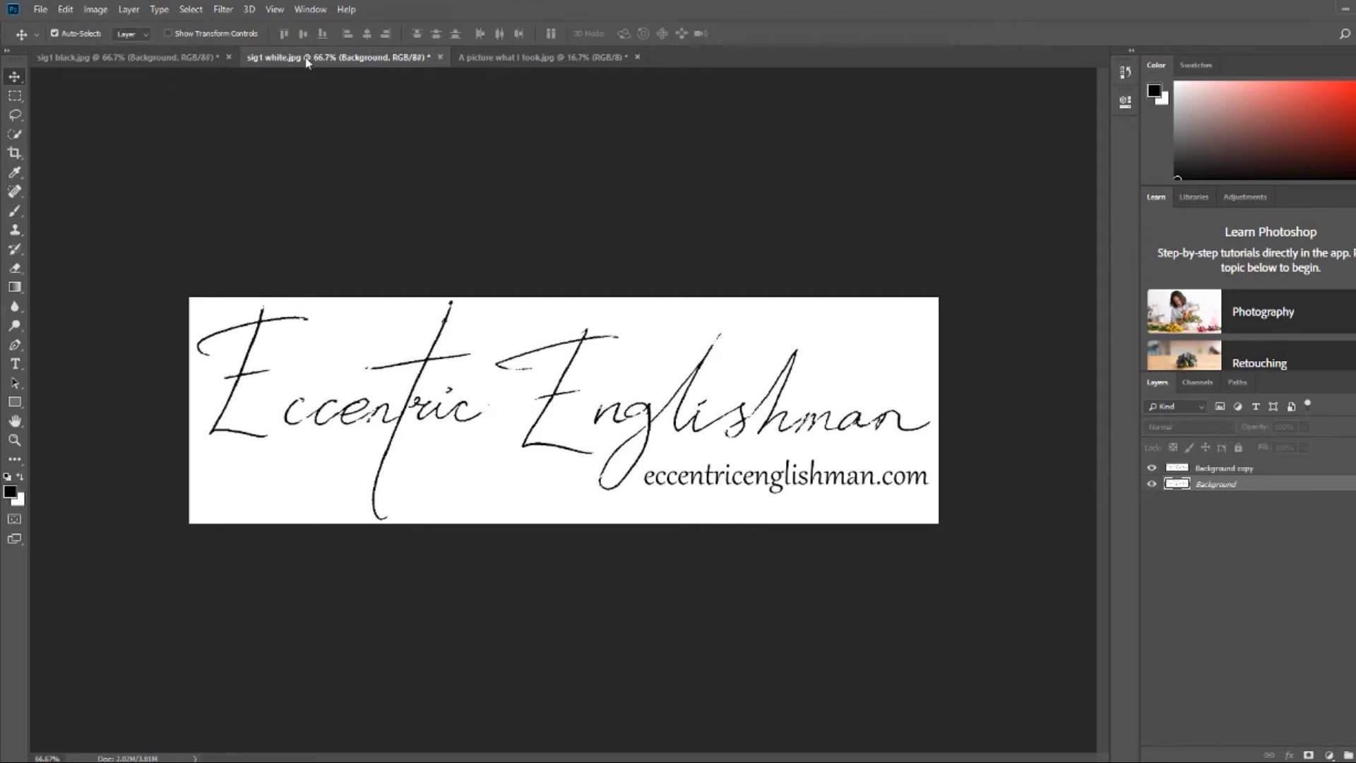
pyautogui.click(516, 62)
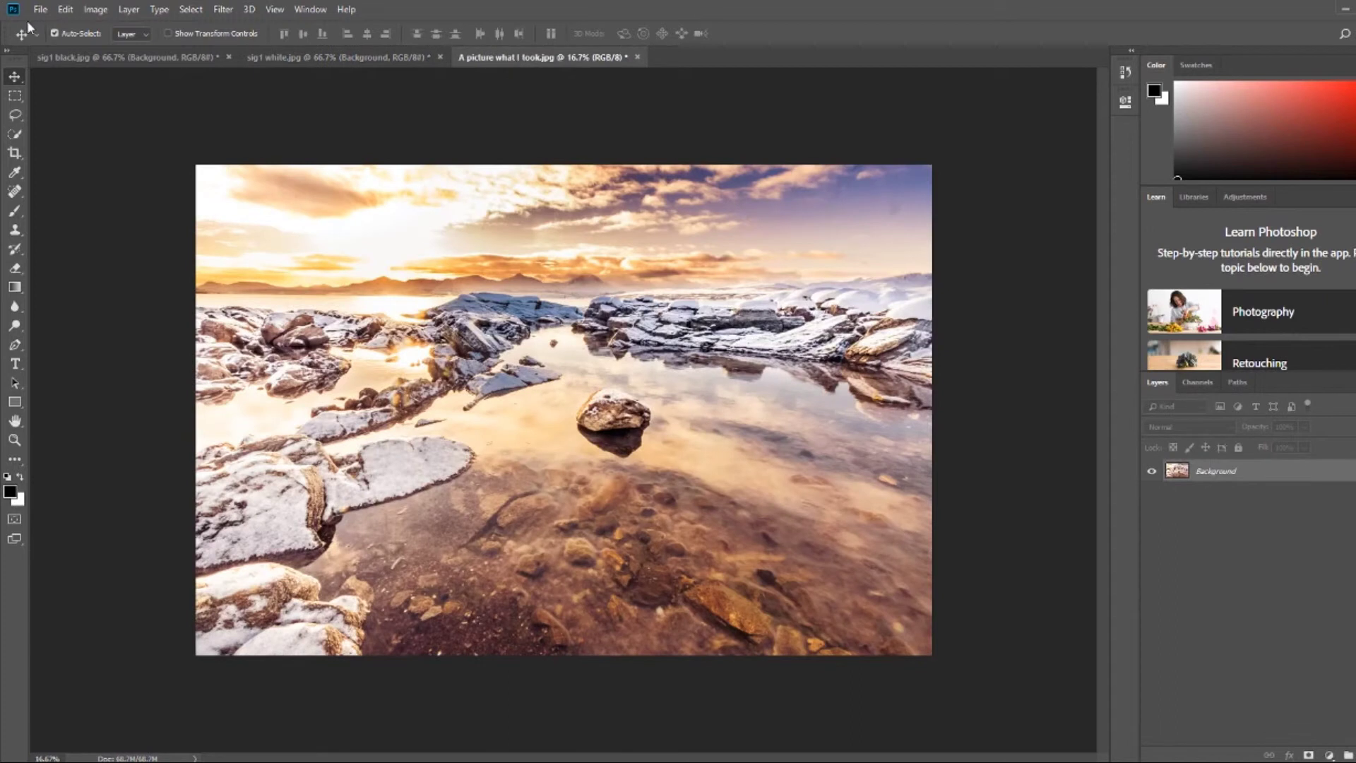
pyautogui.click(67, 9)
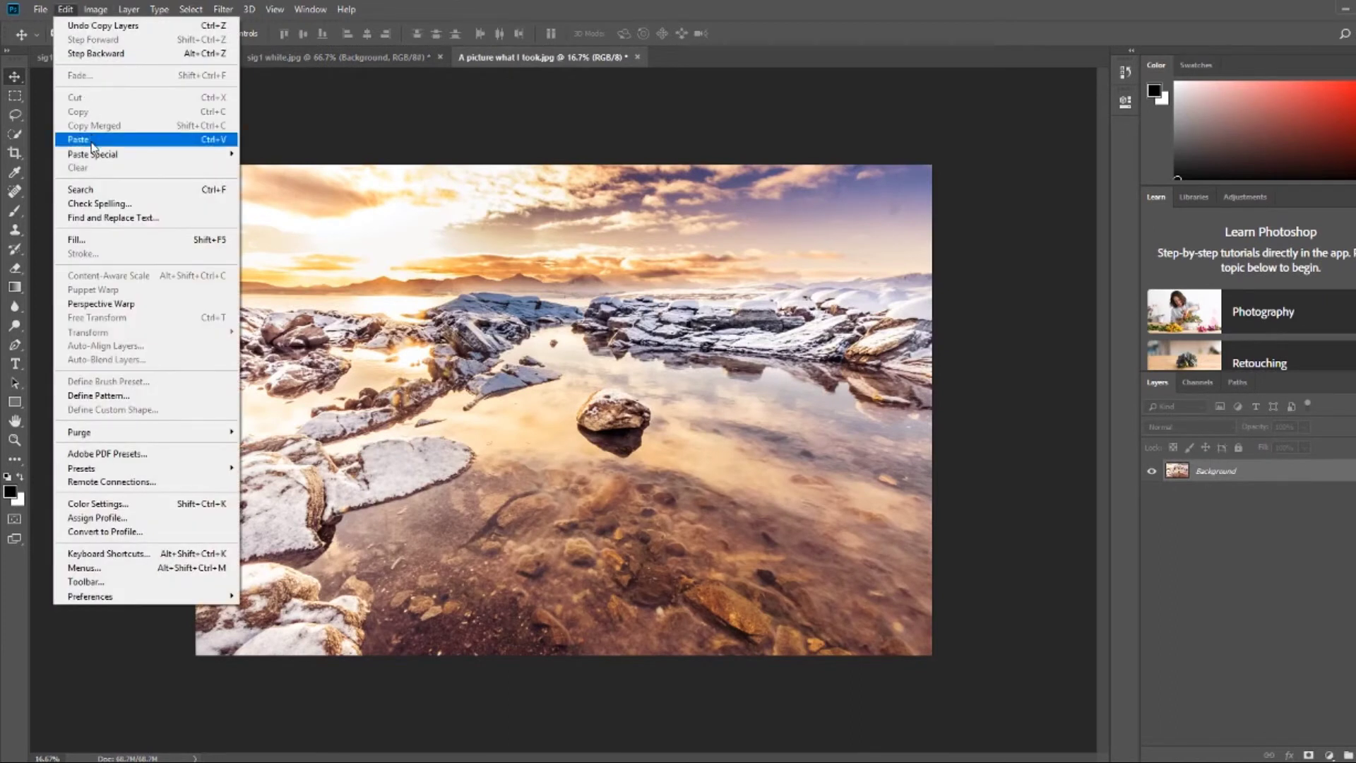
pyautogui.click(92, 138)
pyautogui.moveTo(583, 415); pyautogui.dragTo(856, 630)
# Step: Set the pasted signature layer's blend mode to Multiply and shift it slightly inward from the photo's lower-right corner
pyautogui.click(1222, 425)
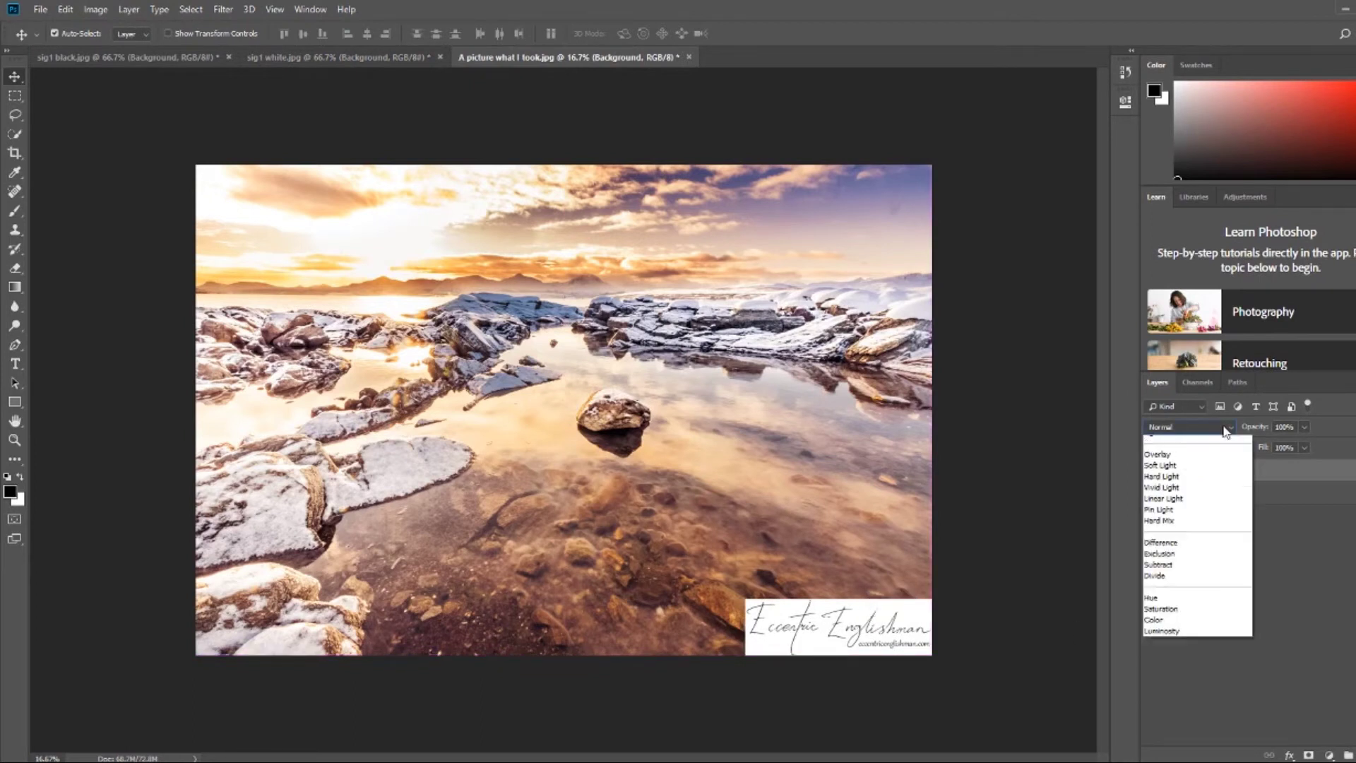
pyautogui.click(1203, 487)
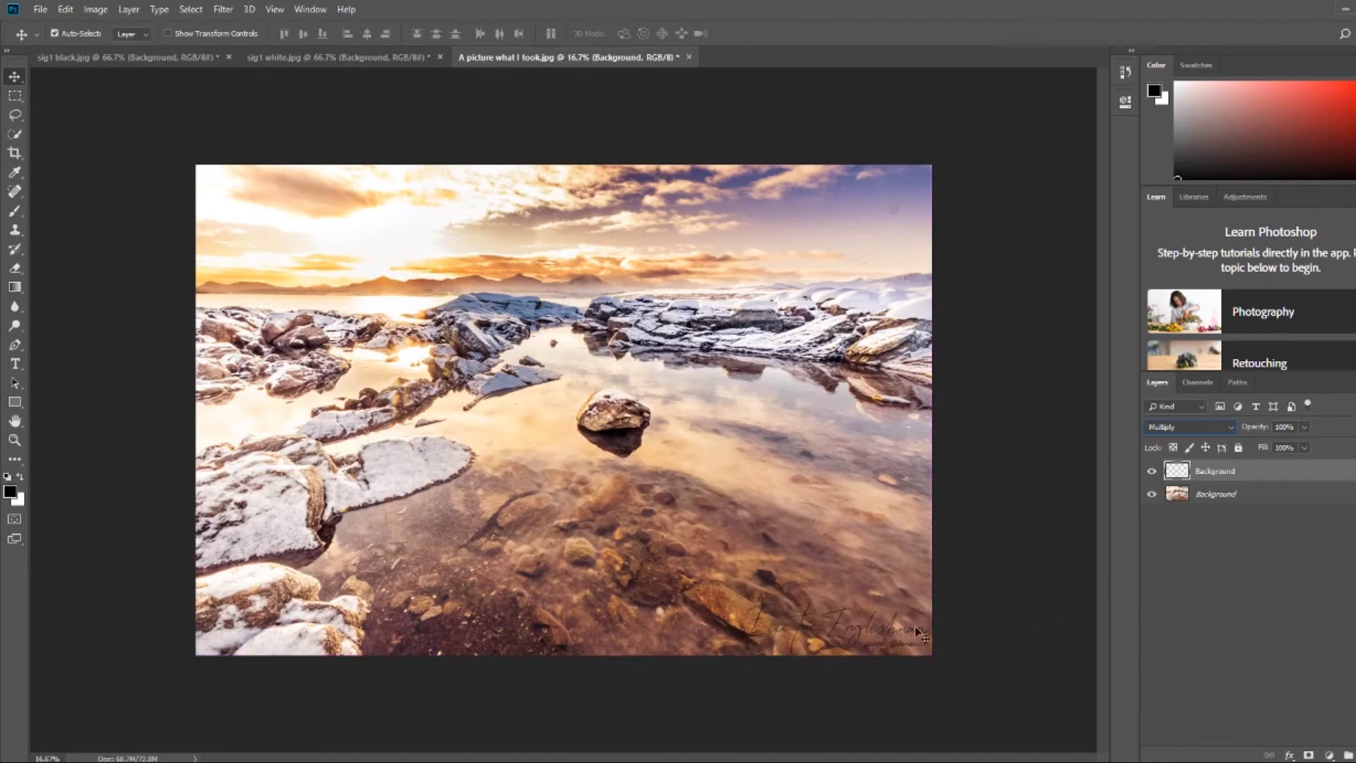
pyautogui.moveTo(876, 639); pyautogui.dragTo(847, 624)
# Step: Save the watermarked photo as a JPEG copy named "test" in the sig folder
pyautogui.click(39, 9)
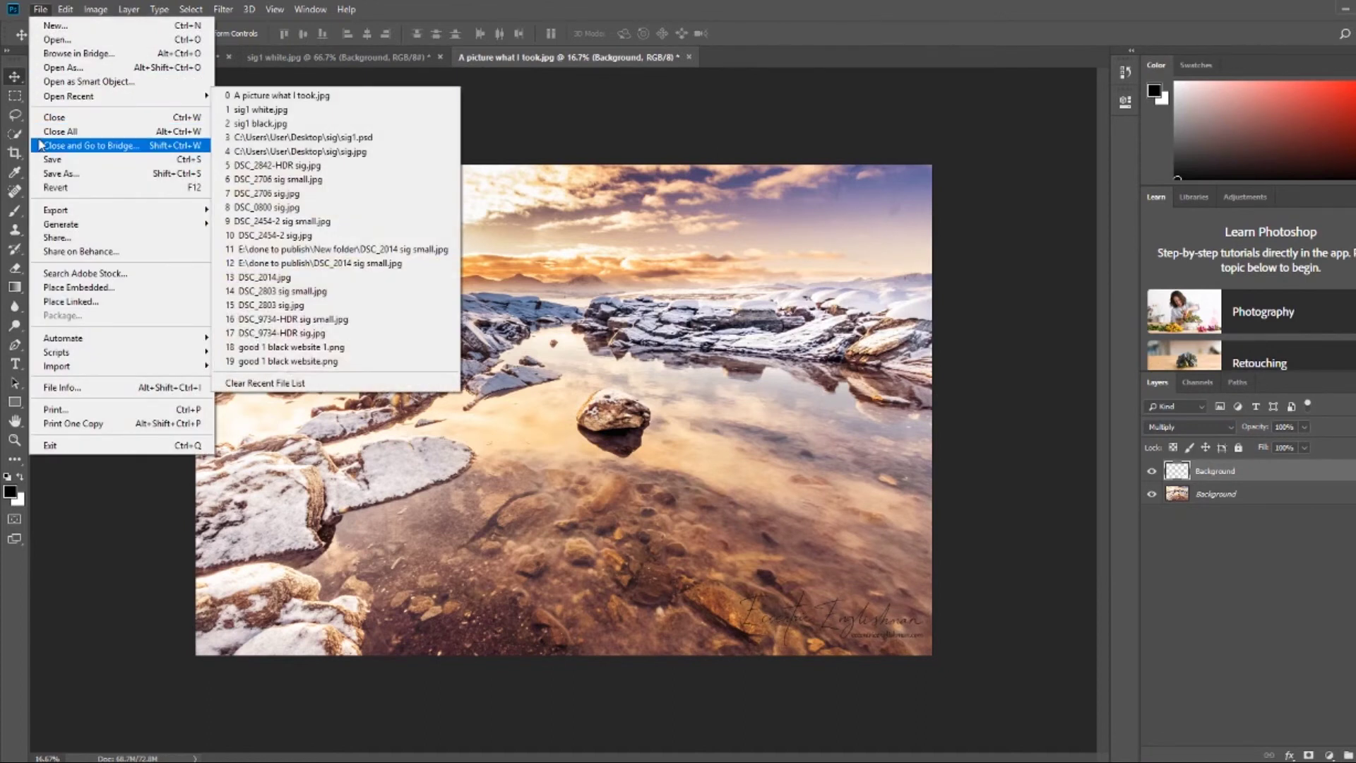
pyautogui.click(45, 169)
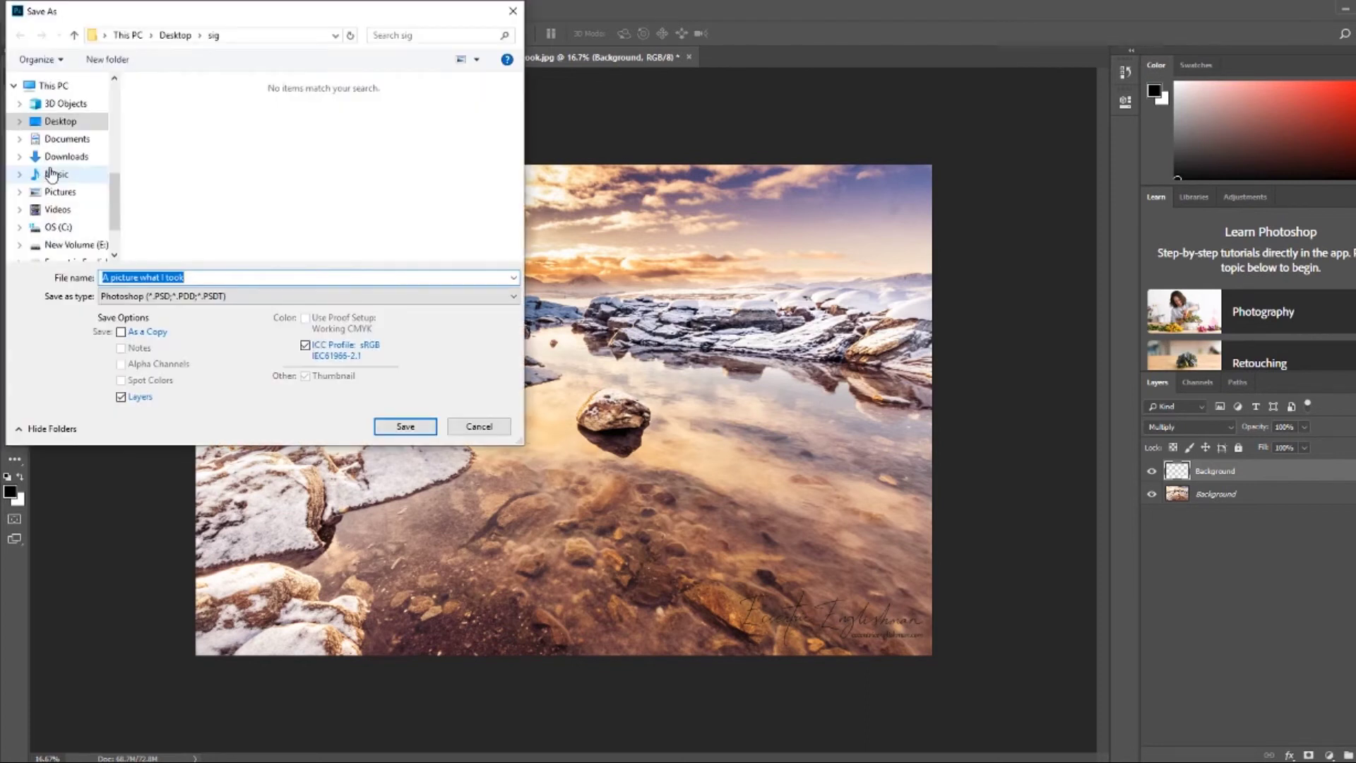
pyautogui.write('test')
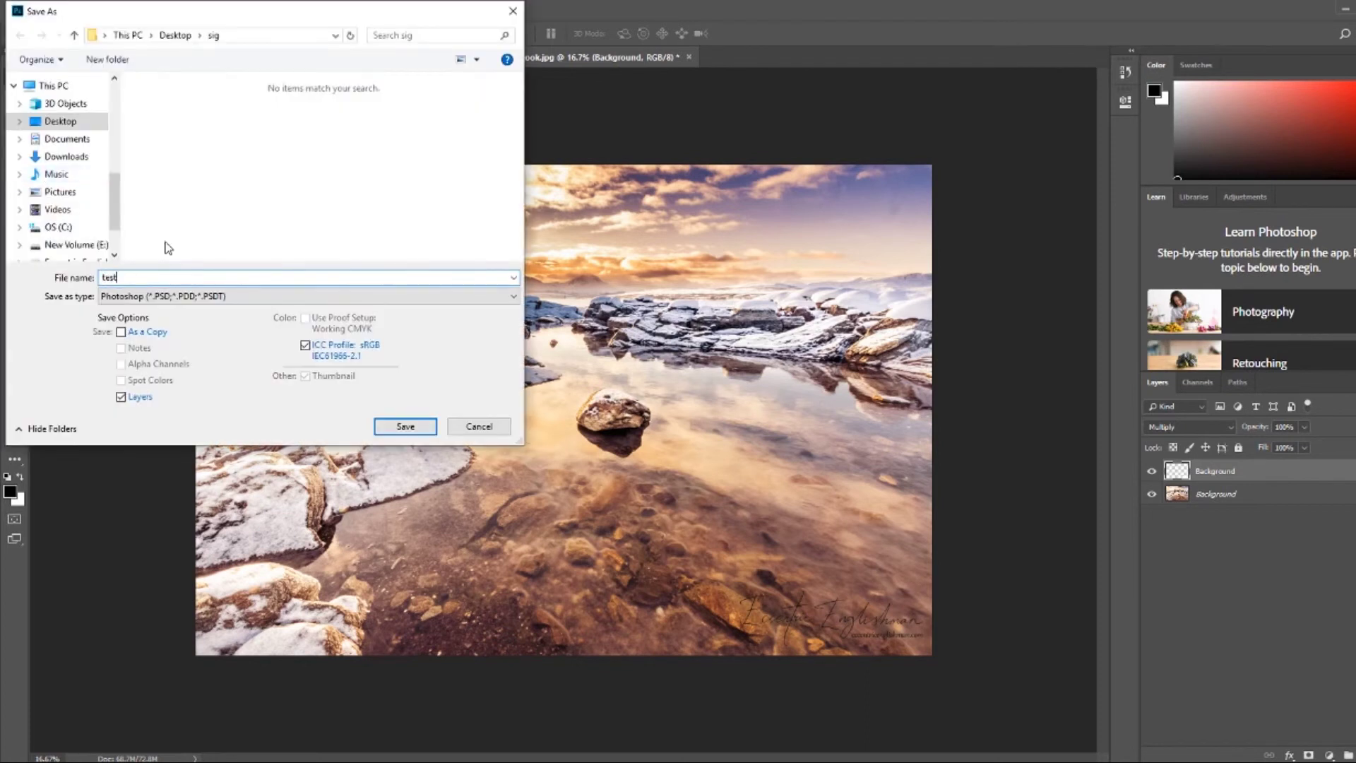
pyautogui.click(480, 297)
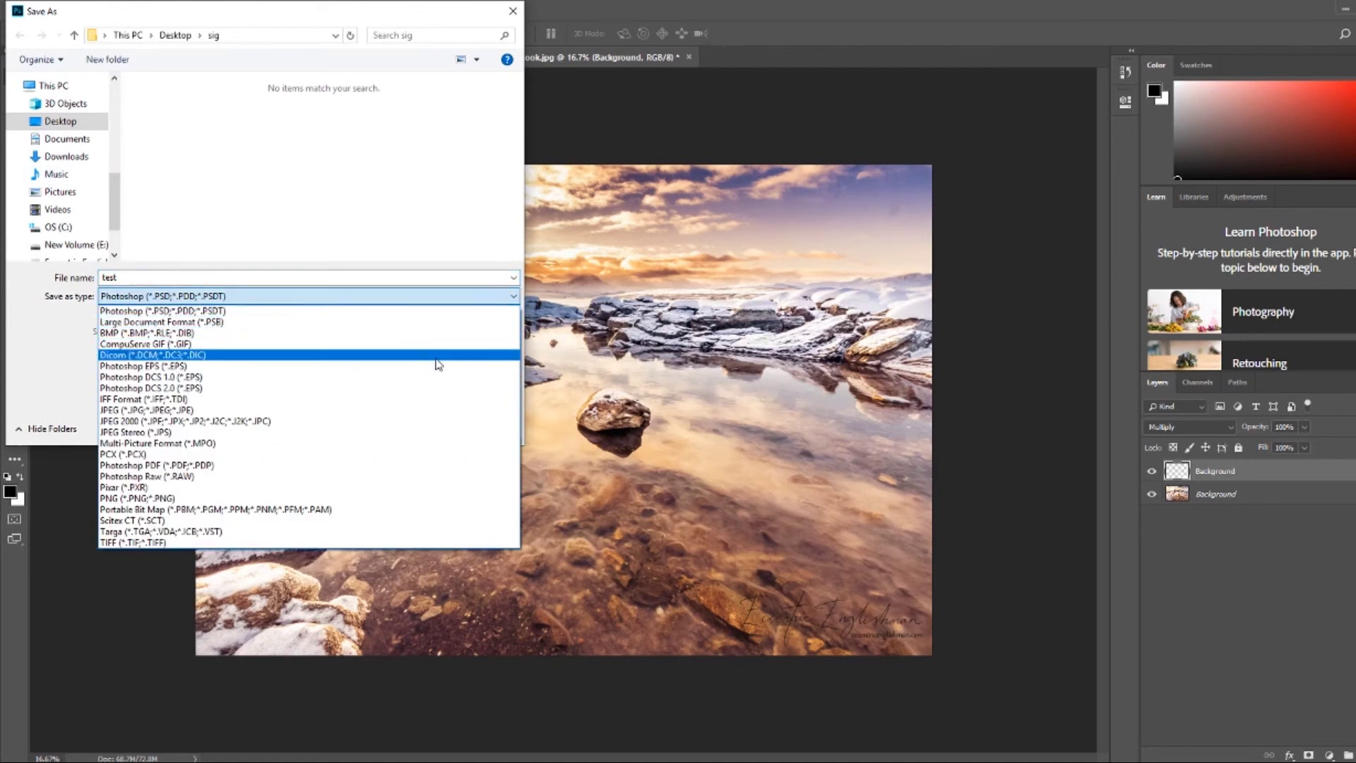
pyautogui.click(424, 410)
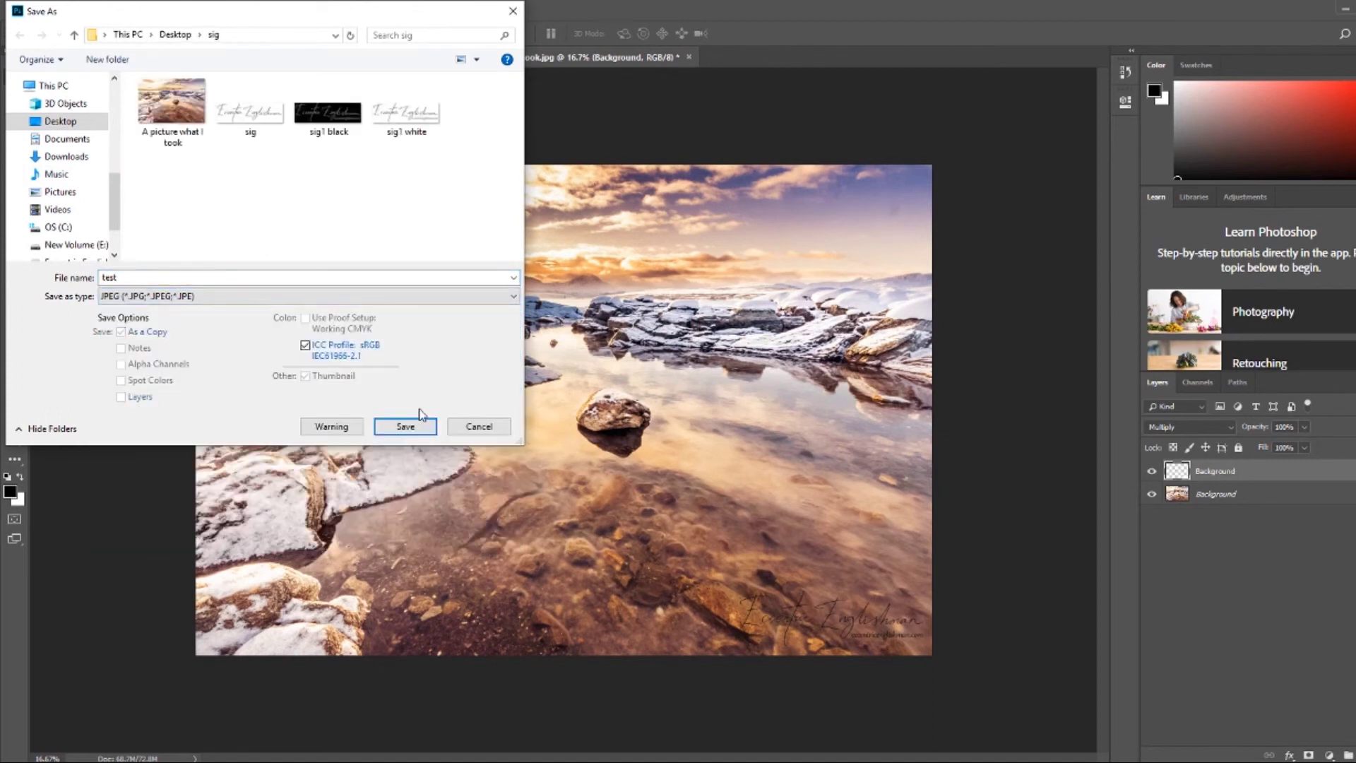
pyautogui.click(405, 427)
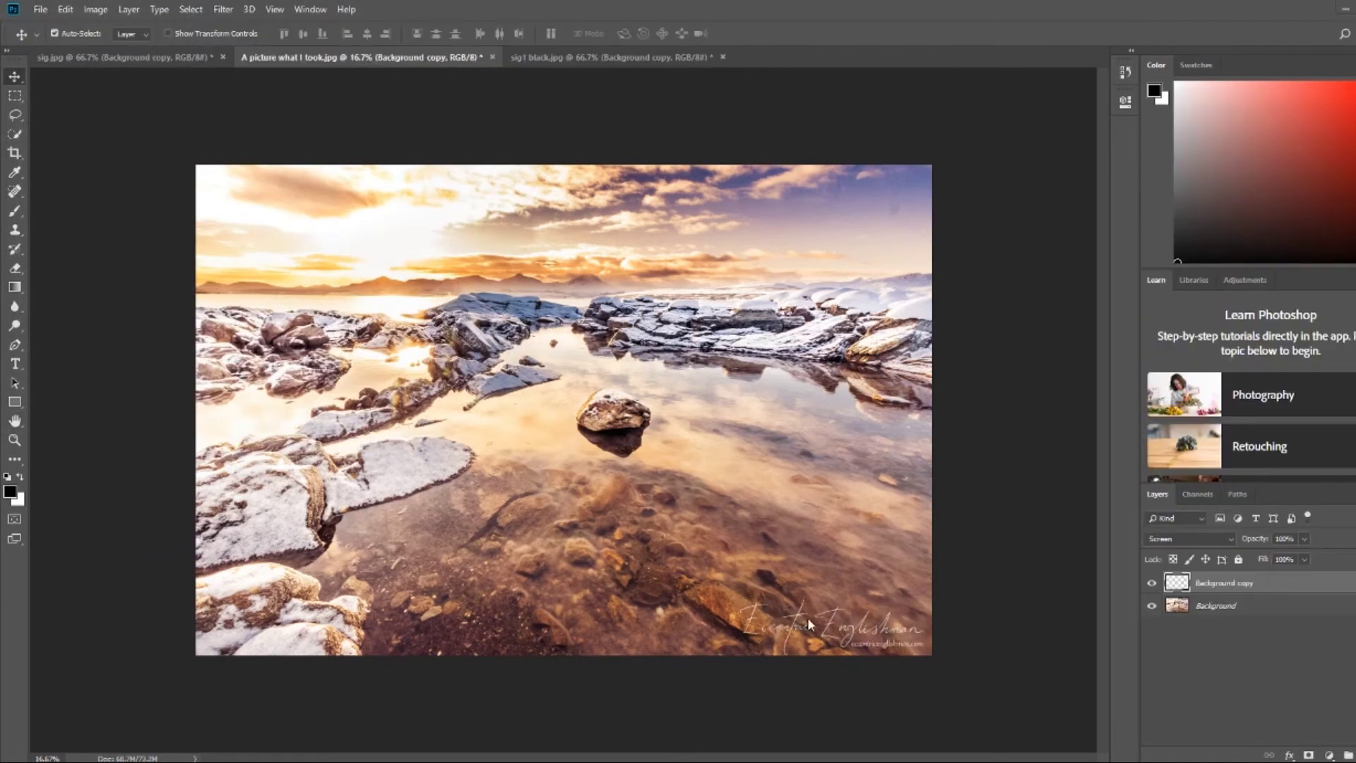
# Step: Scale the white signature layer down to about 74% width and 65% height, keeping it in the photo's lower-right corner
pyautogui.moveTo(836, 632); pyautogui.dragTo(834, 628)
pyautogui.click(69, 9)
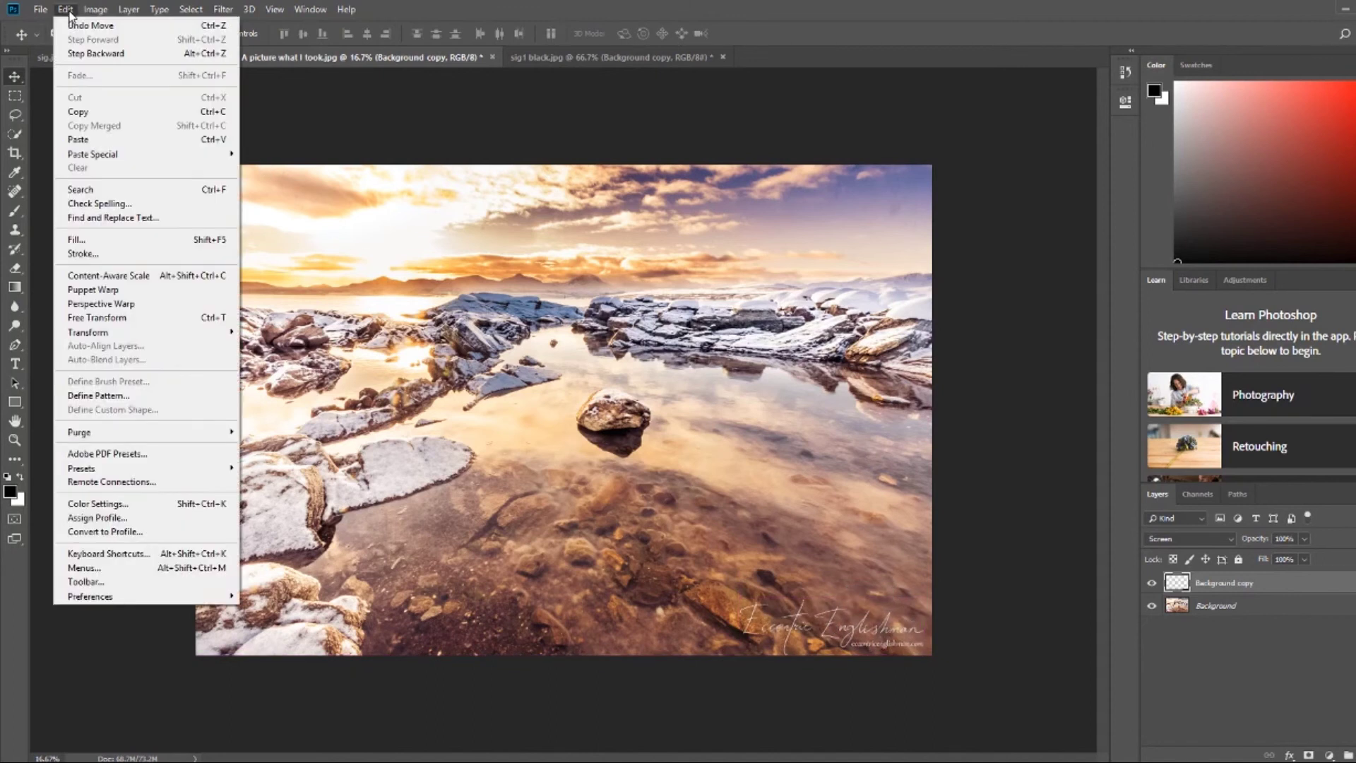
pyautogui.moveTo(158, 336)
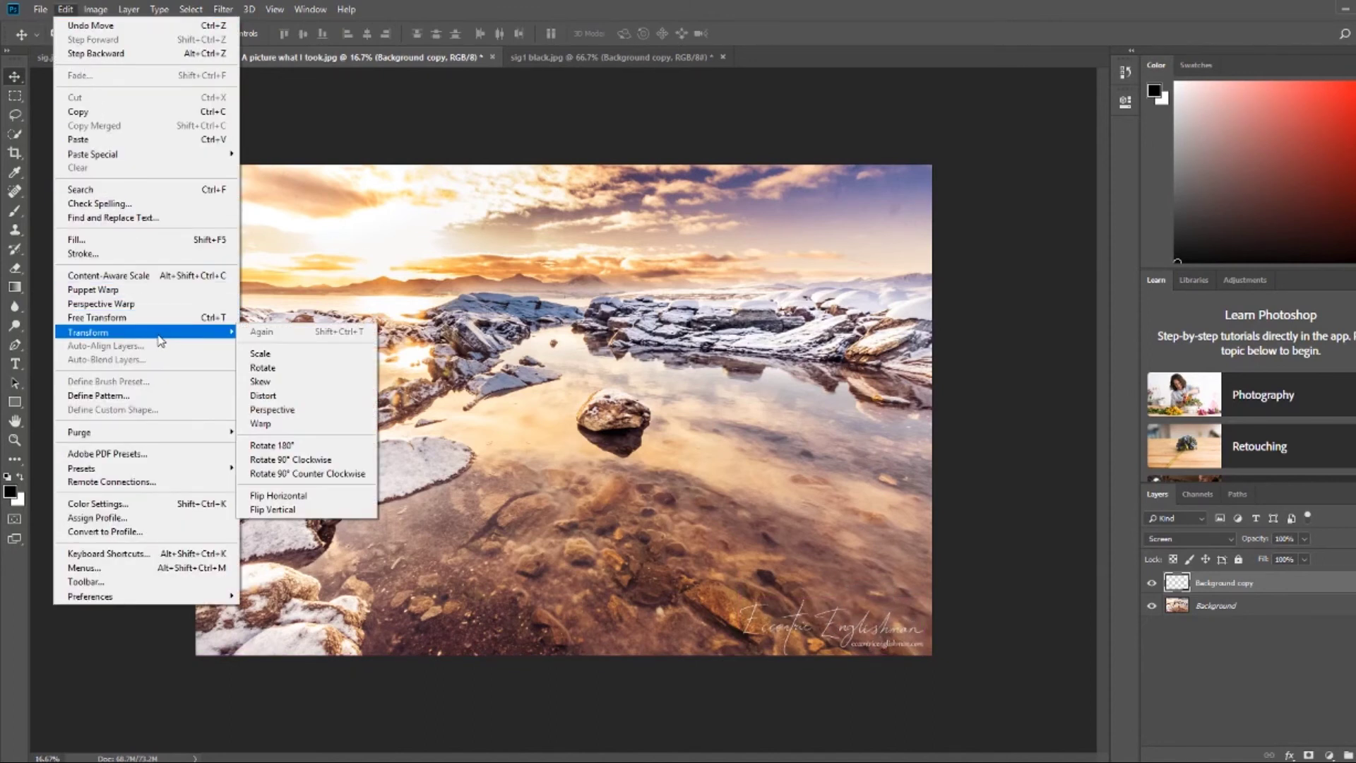
pyautogui.click(255, 353)
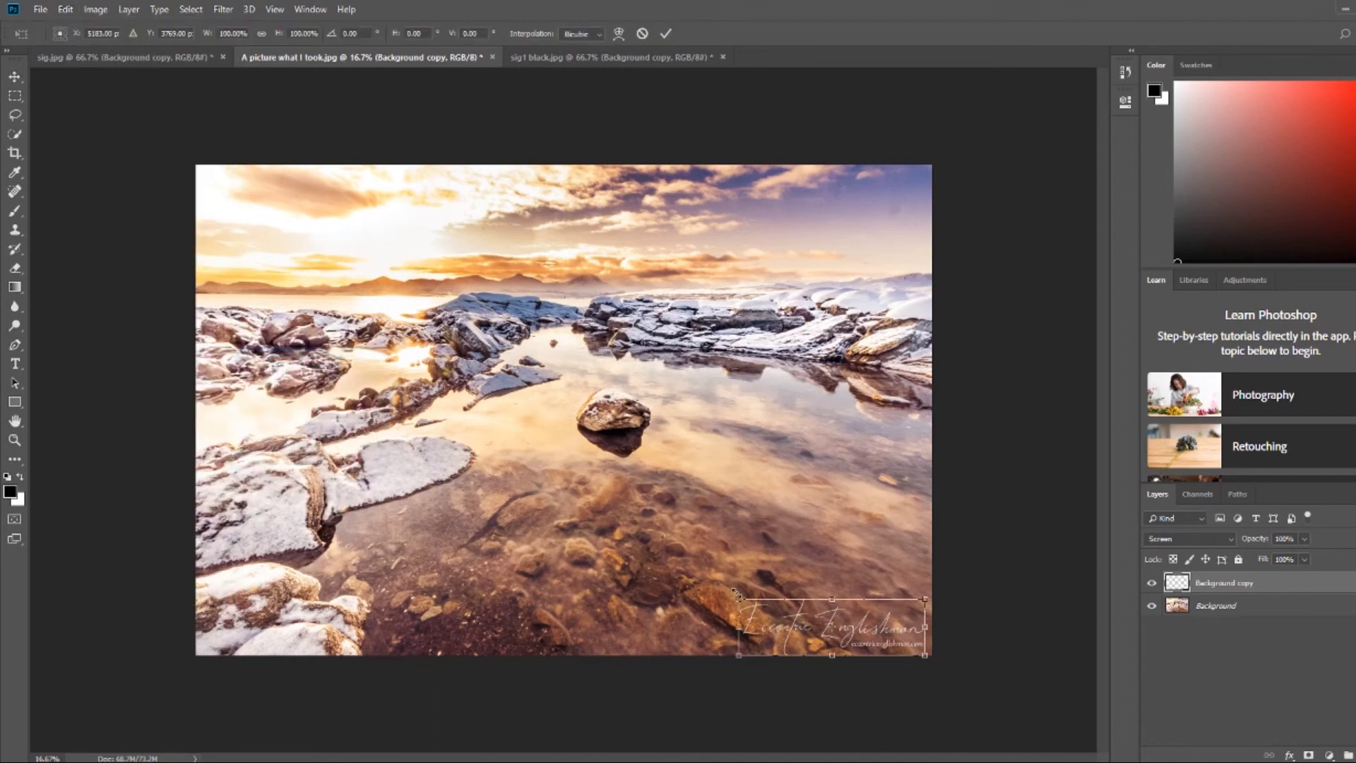
pyautogui.moveTo(738, 601)
pyautogui.mouseDown()
pyautogui.moveTo(791, 616)
pyautogui.moveTo(625, 477)
pyautogui.moveTo(757, 611)
pyautogui.moveTo(789, 625)
pyautogui.mouseUp()
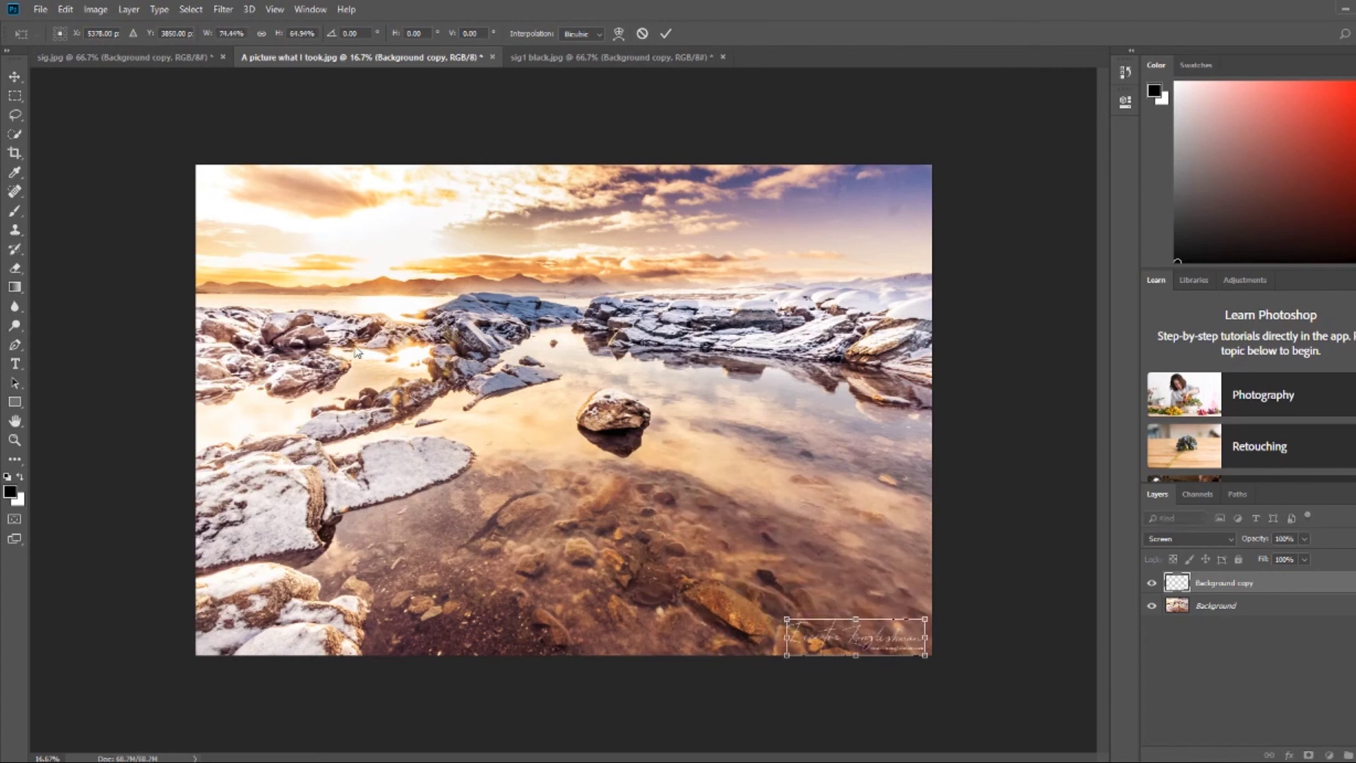
pyautogui.click(667, 33)
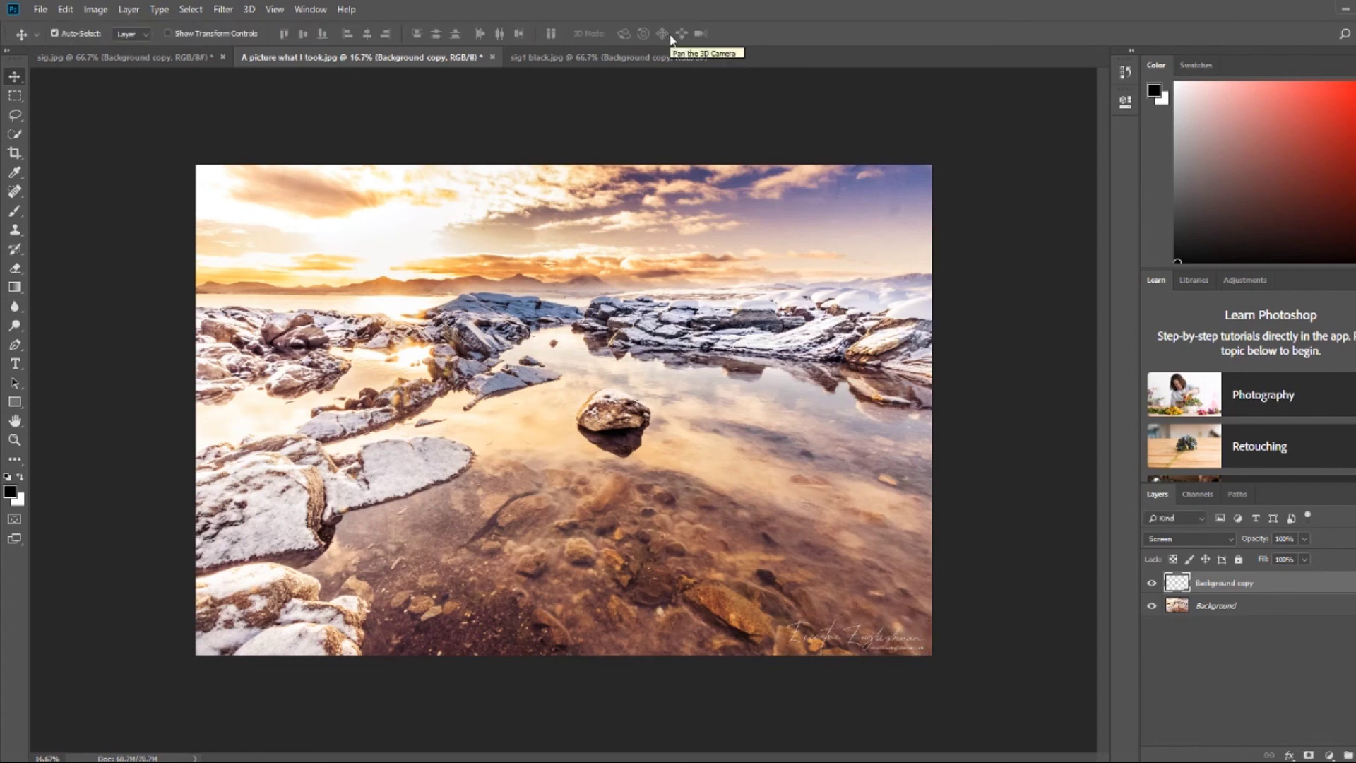